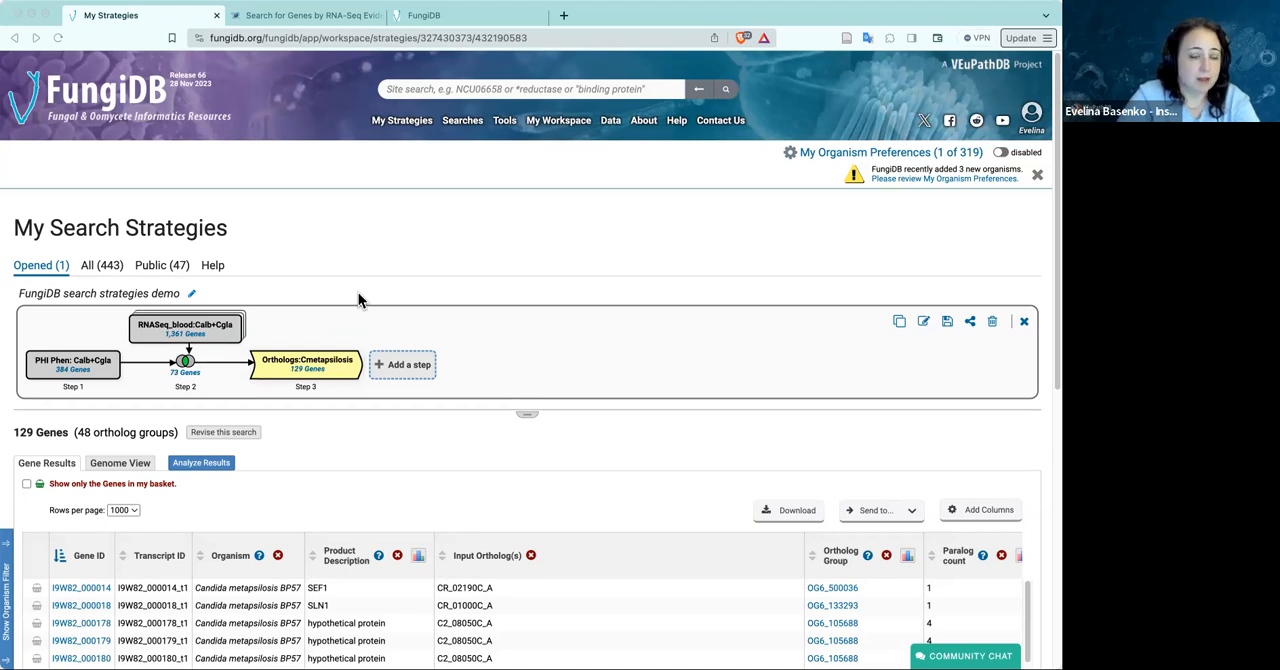
Clear the old search filter, collapse the search categories, and open the Phenotype Evidence search under Genes > Phenotype
click(474, 121)
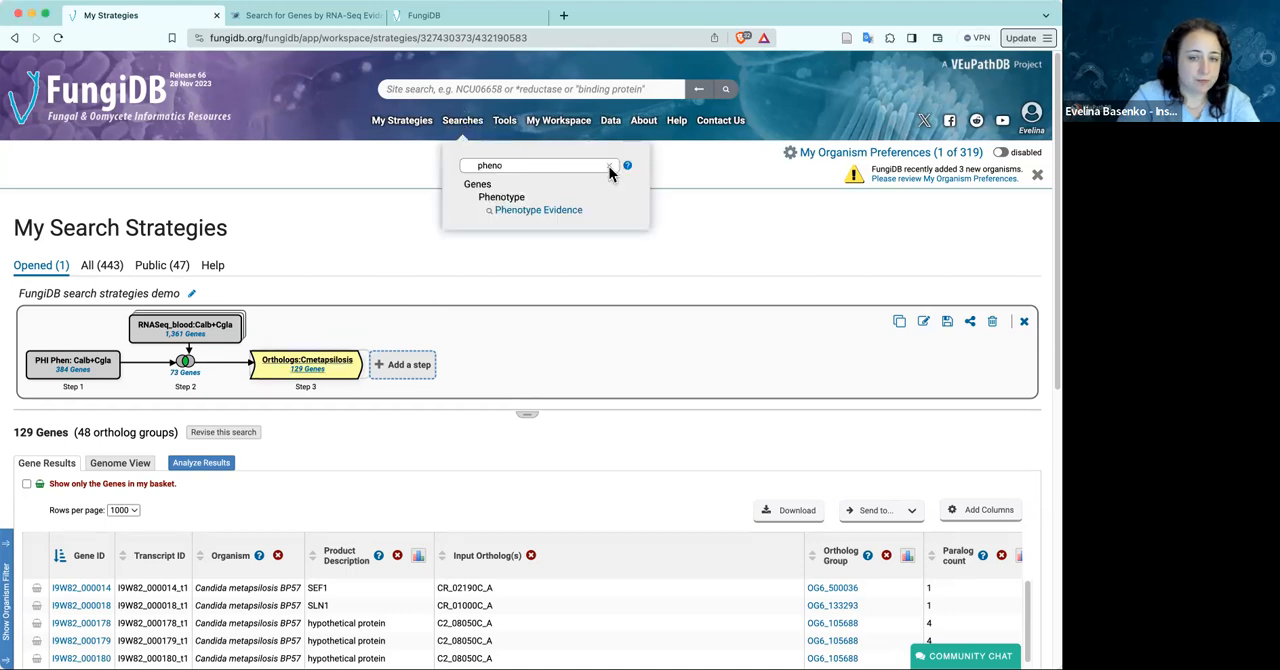
click(609, 166)
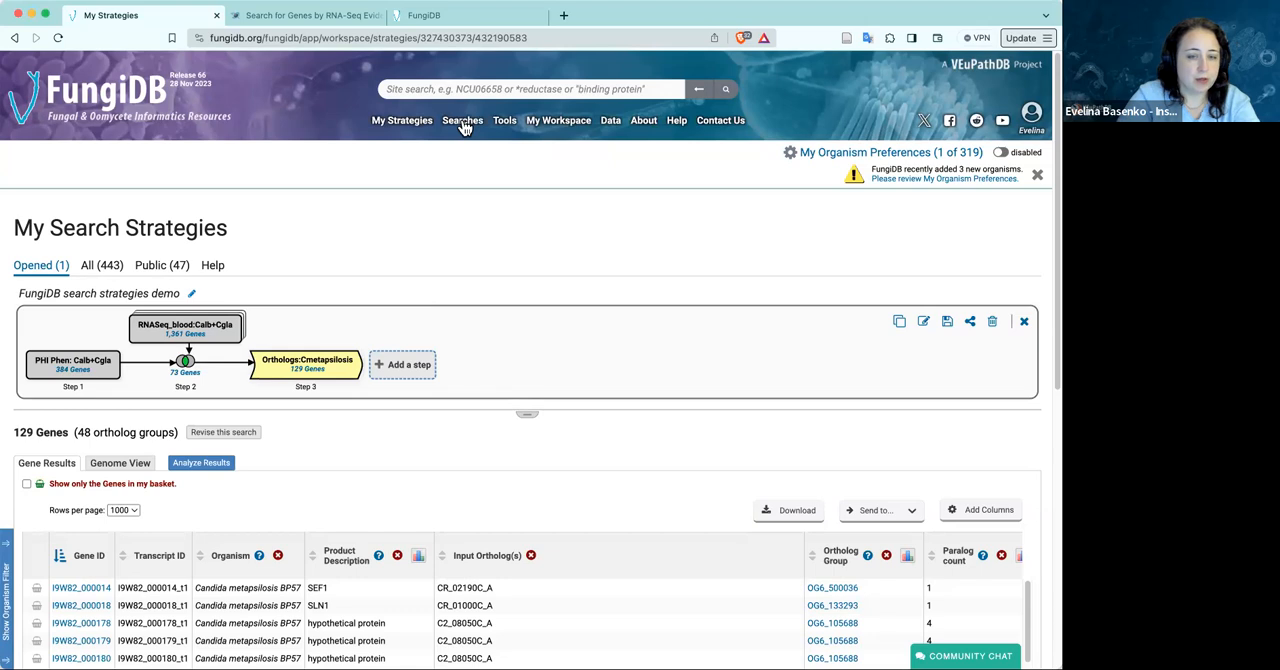
click(463, 124)
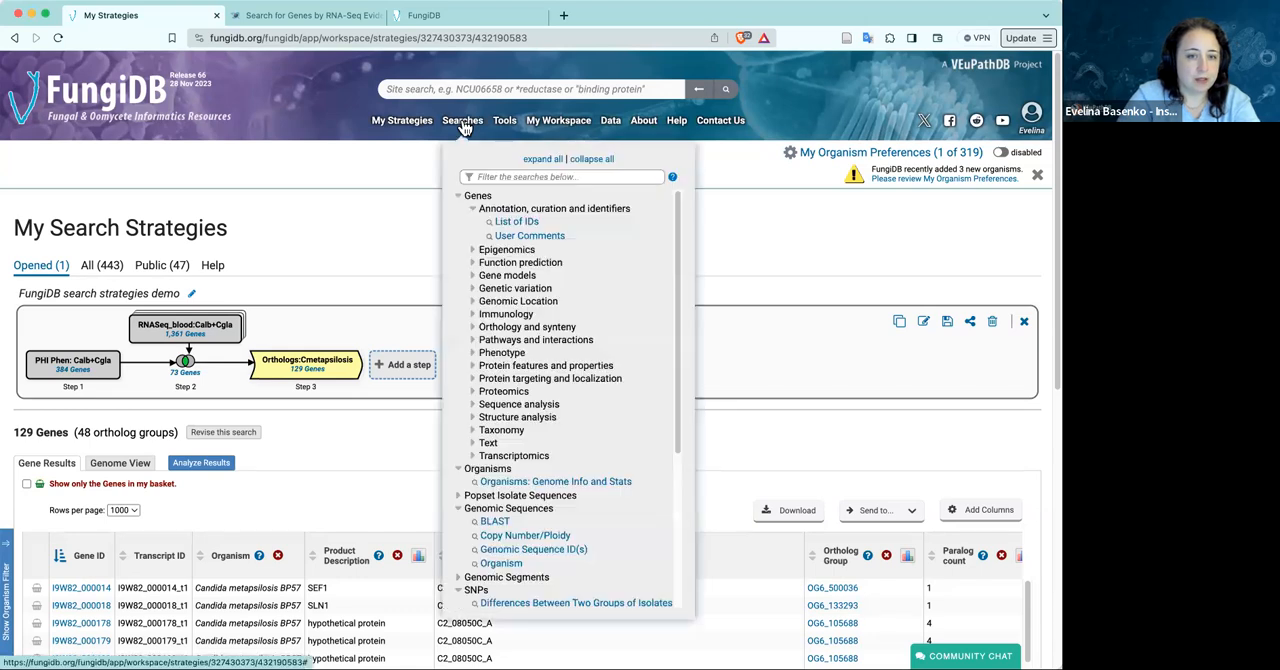
click(573, 160)
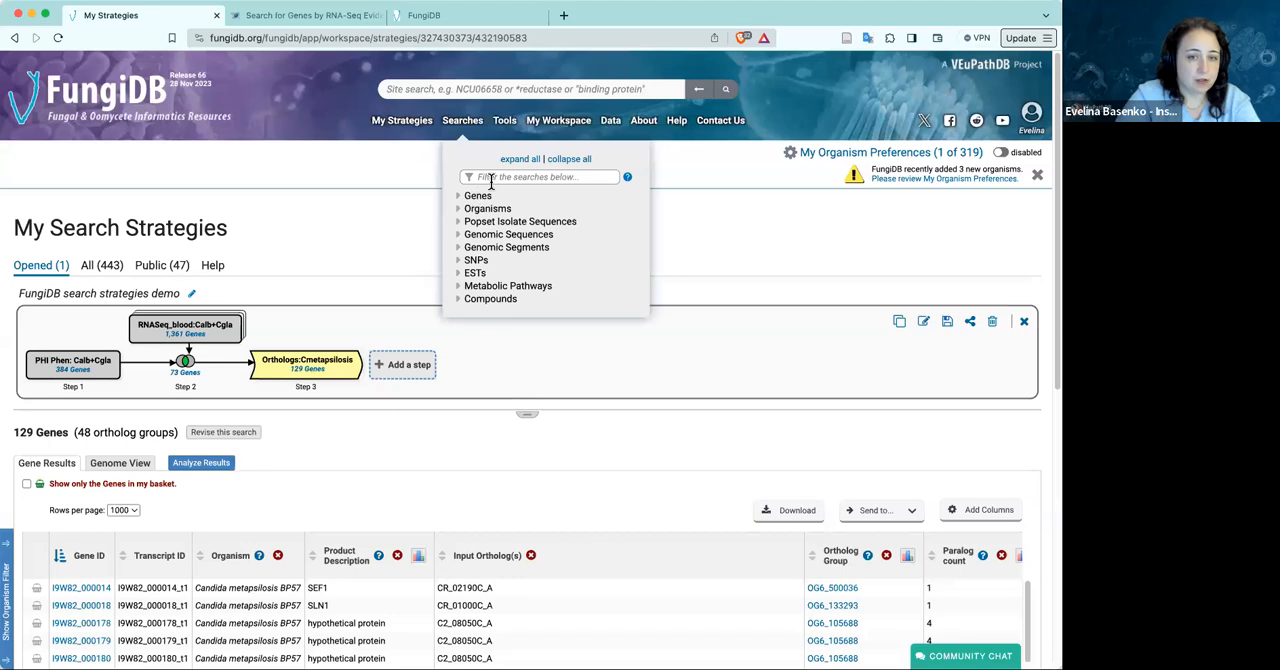
click(458, 197)
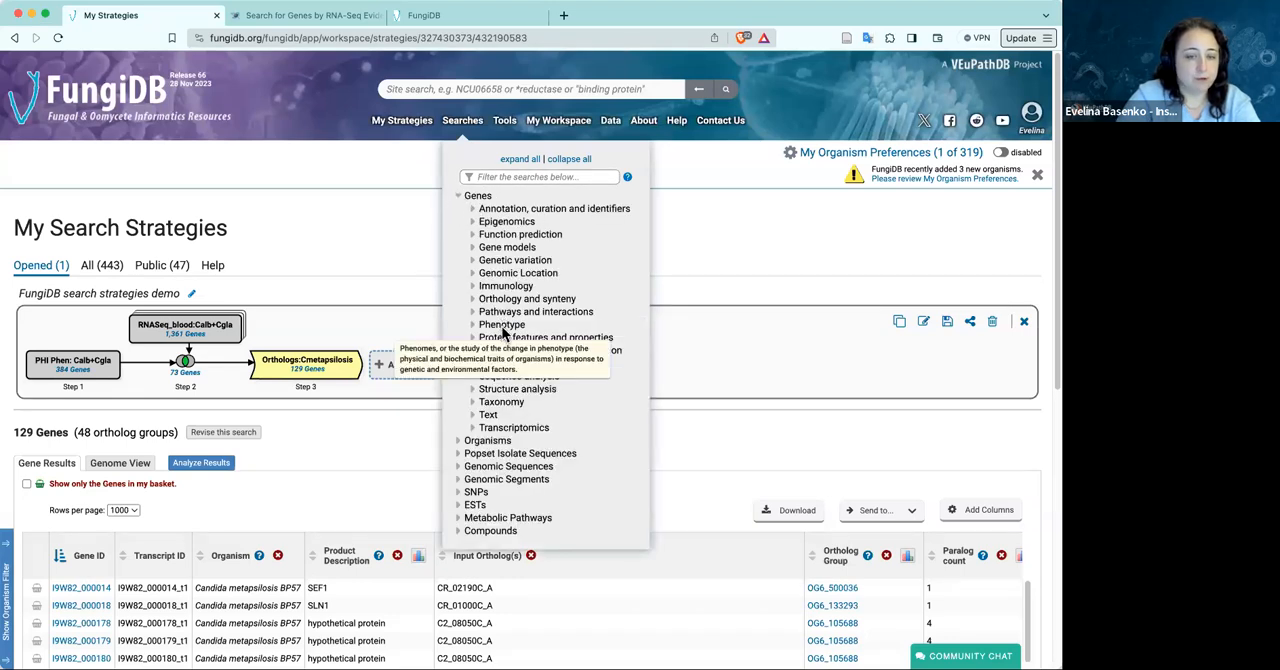
click(472, 325)
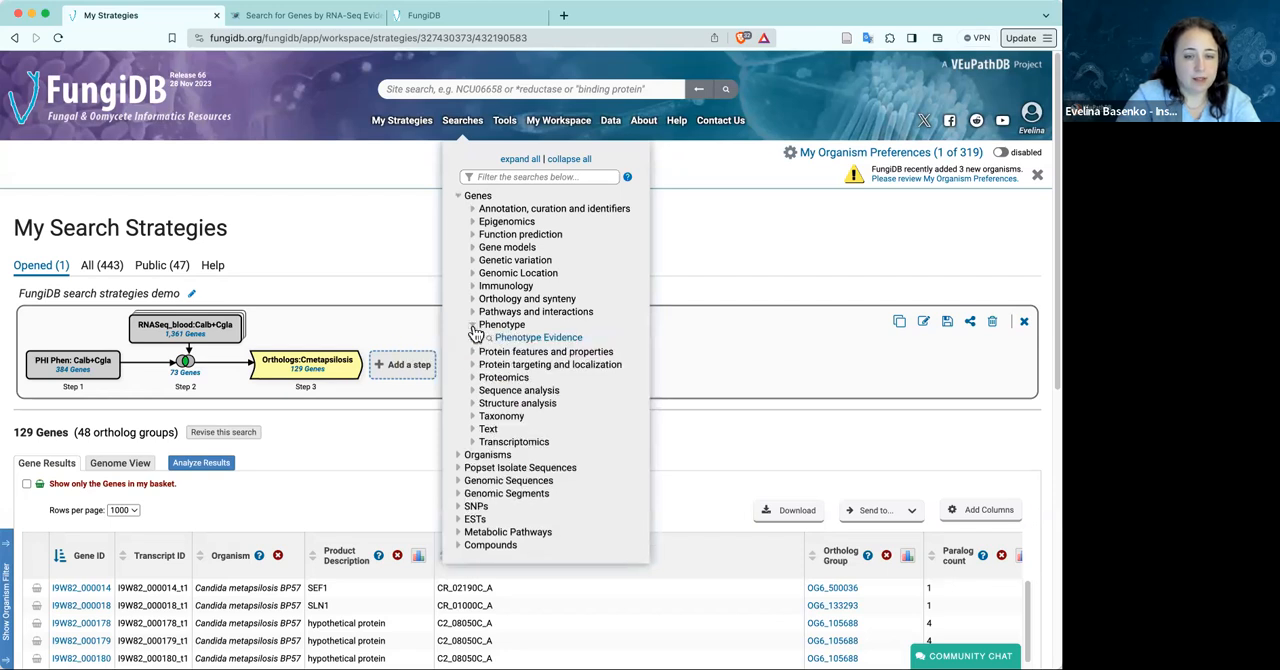
click(514, 338)
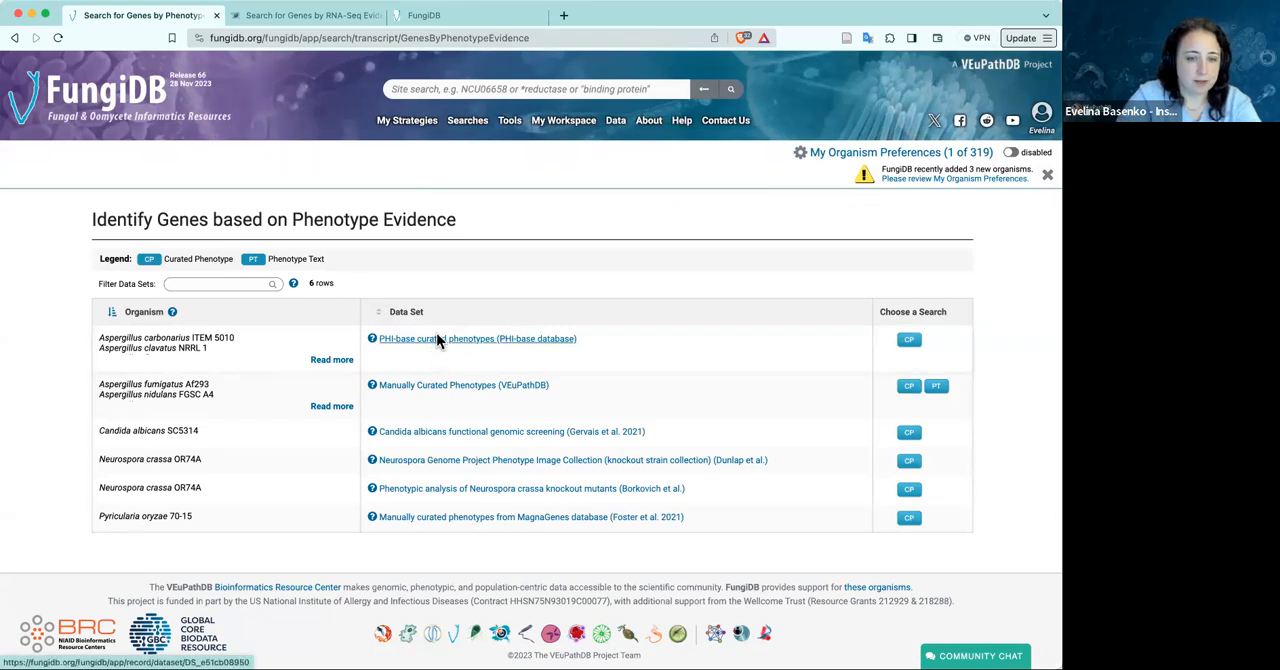
Choose the Curated Phenotype search for the PHI-base data set and remove its preselected Disease filter
click(912, 341)
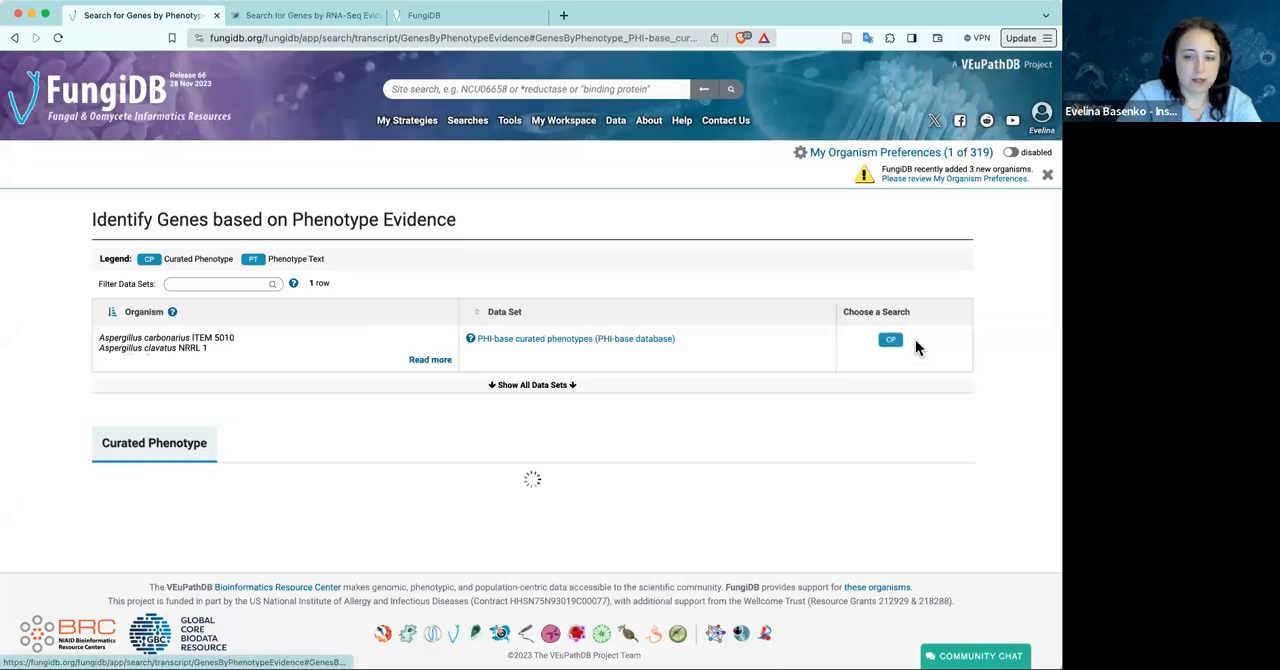
scroll(630, 450, down, 4)
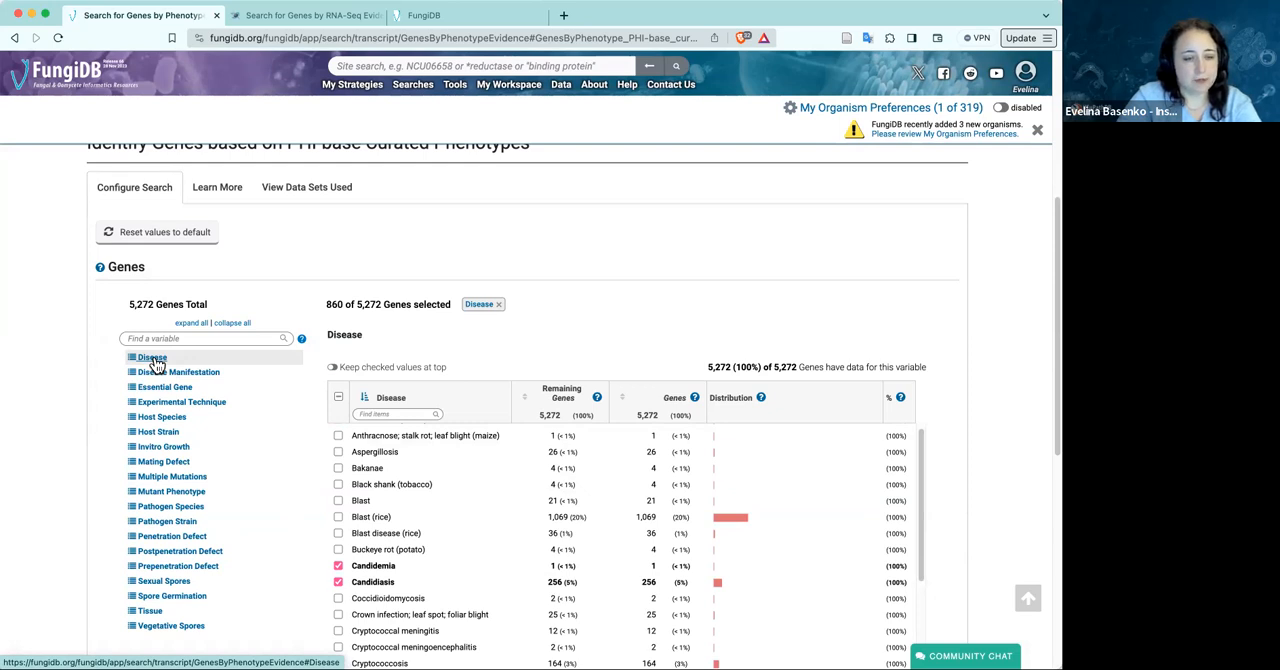
click(498, 304)
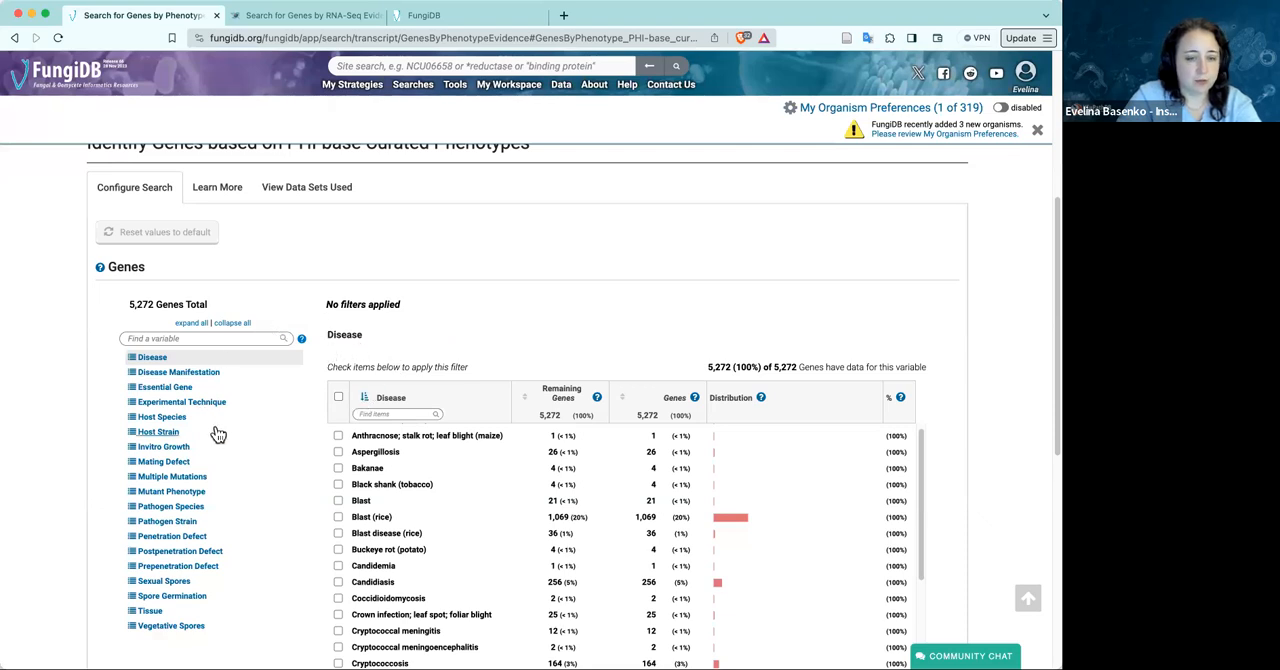
Find the diseases matching "candi", select all of them, and run the phenotype search
click(395, 413)
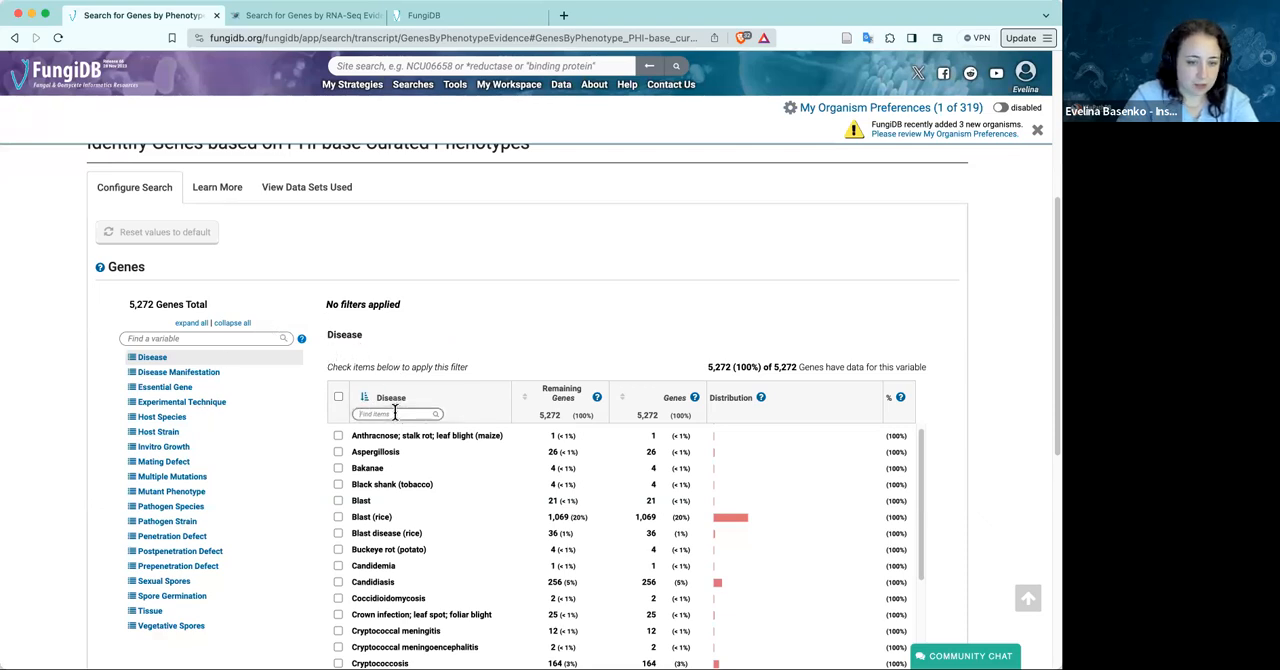
text(candi)
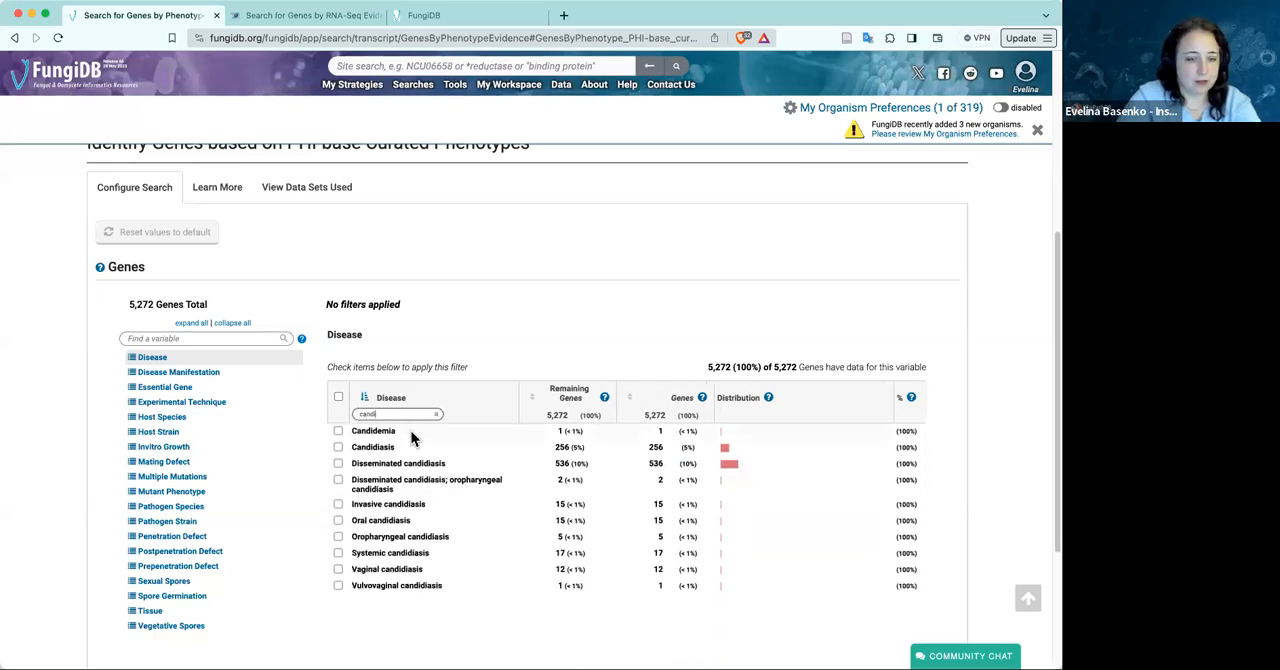
click(337, 396)
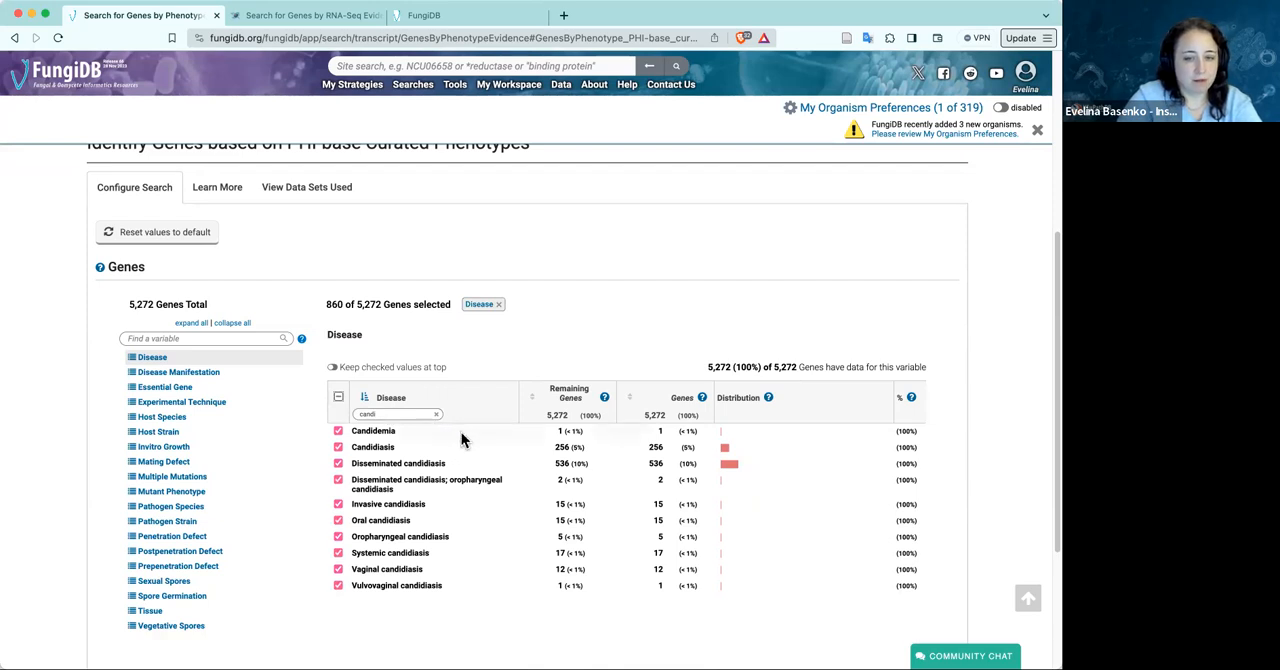
scroll(461, 438, down, 1)
scroll(461, 436, down, 3)
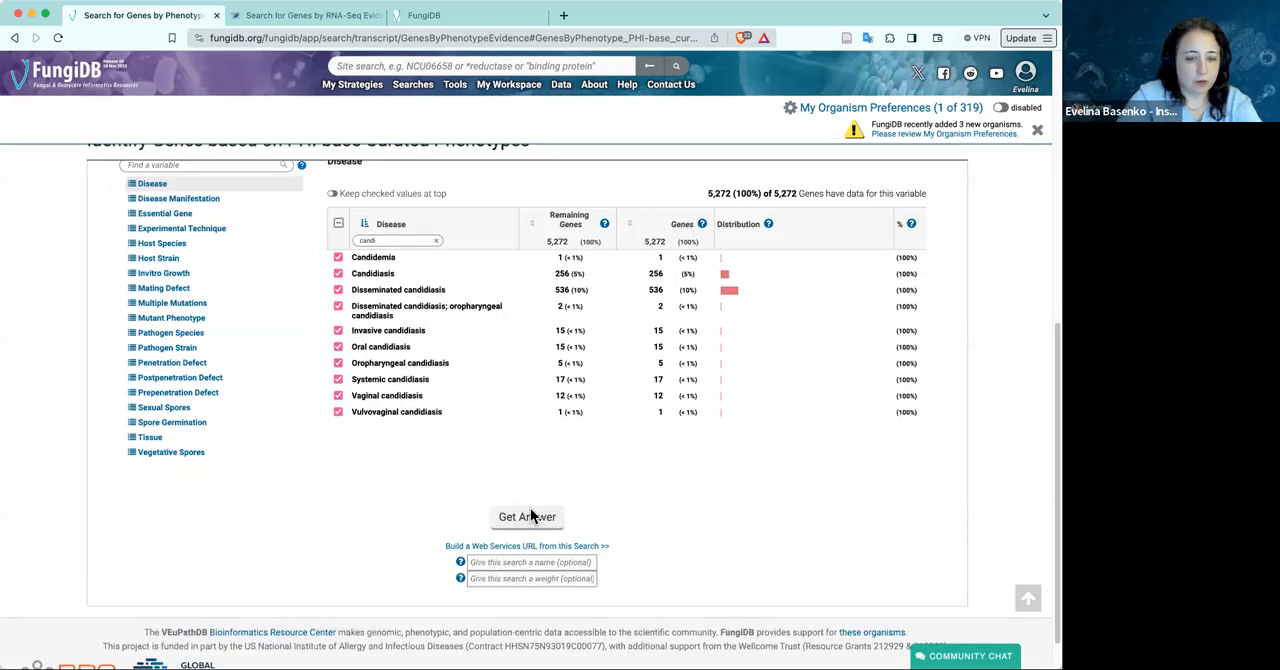
click(532, 514)
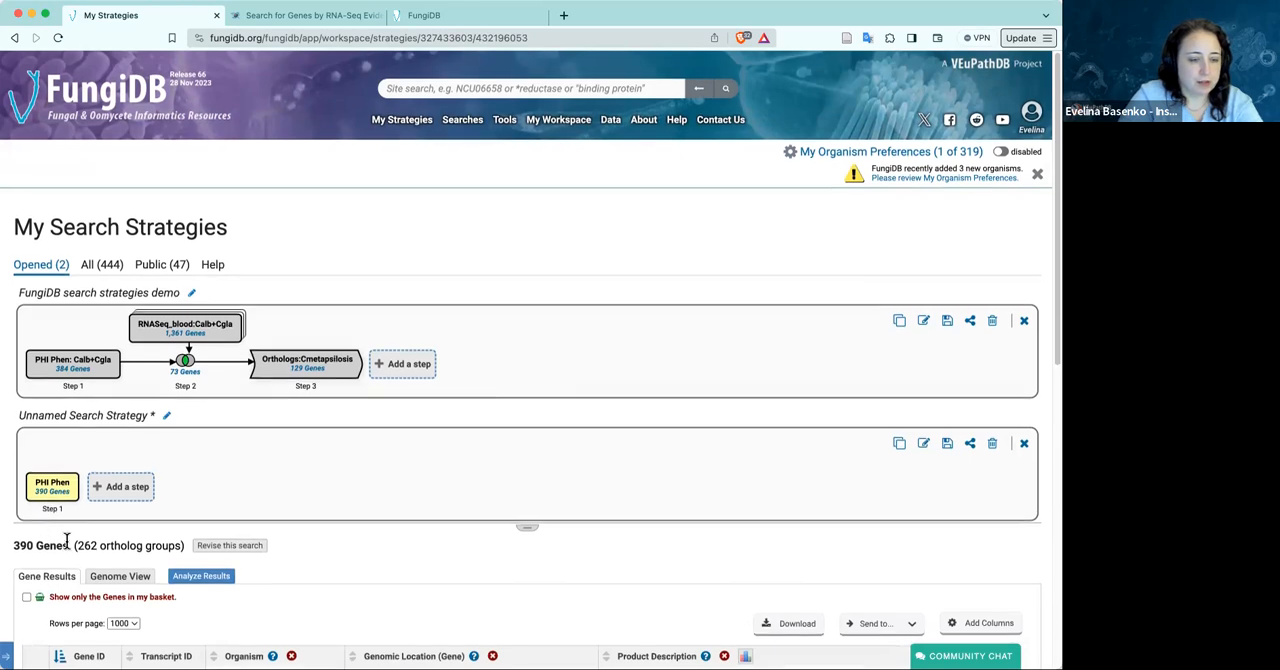
Look over the gene results of the new PHI Phen step and show the Organism Filter
scroll(66, 540, down, 5)
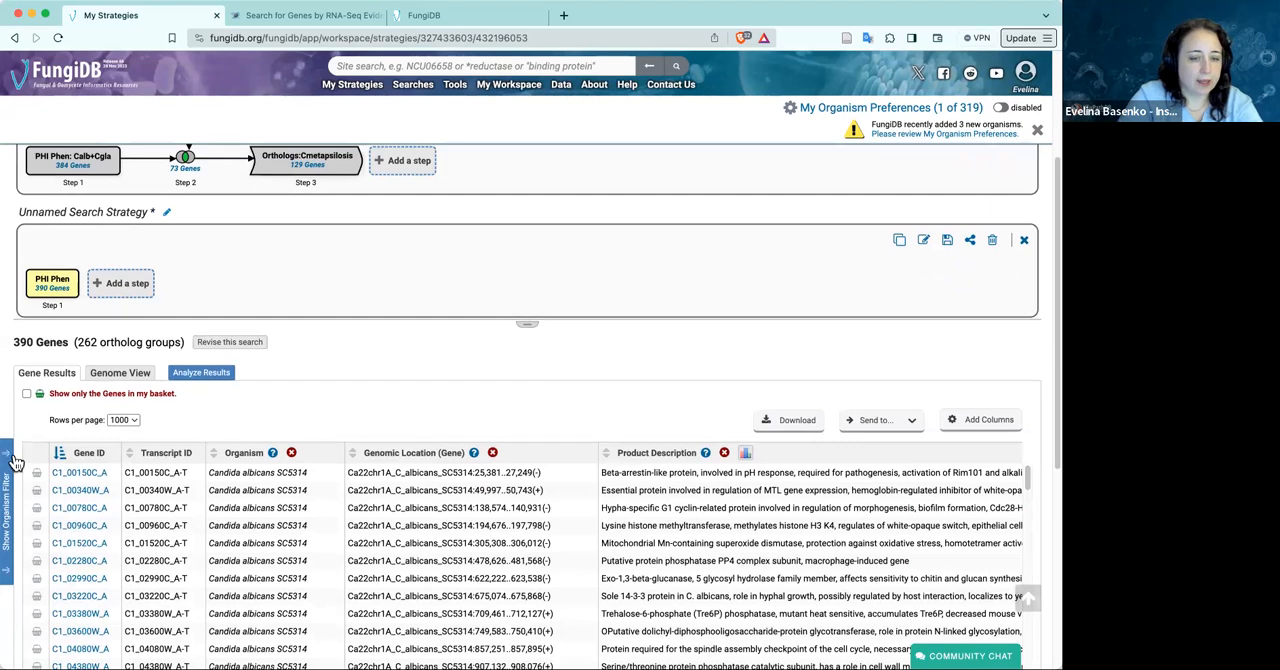
scroll(282, 356, up, 2)
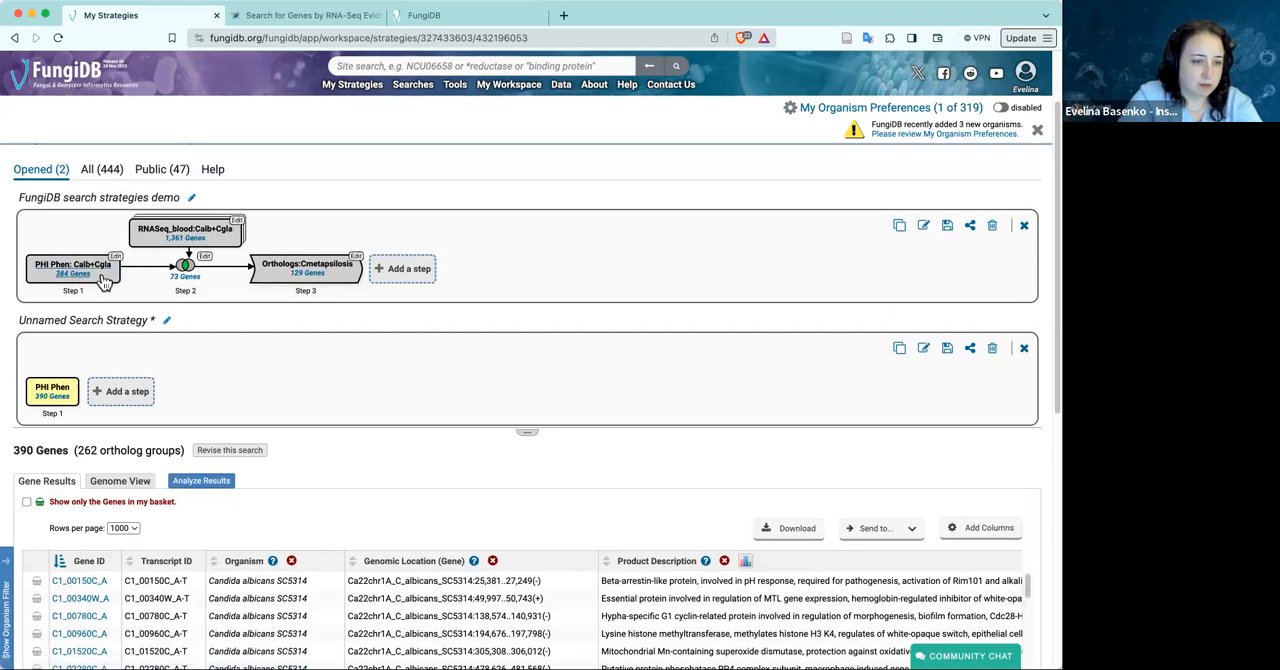
scroll(200, 465, down, 2)
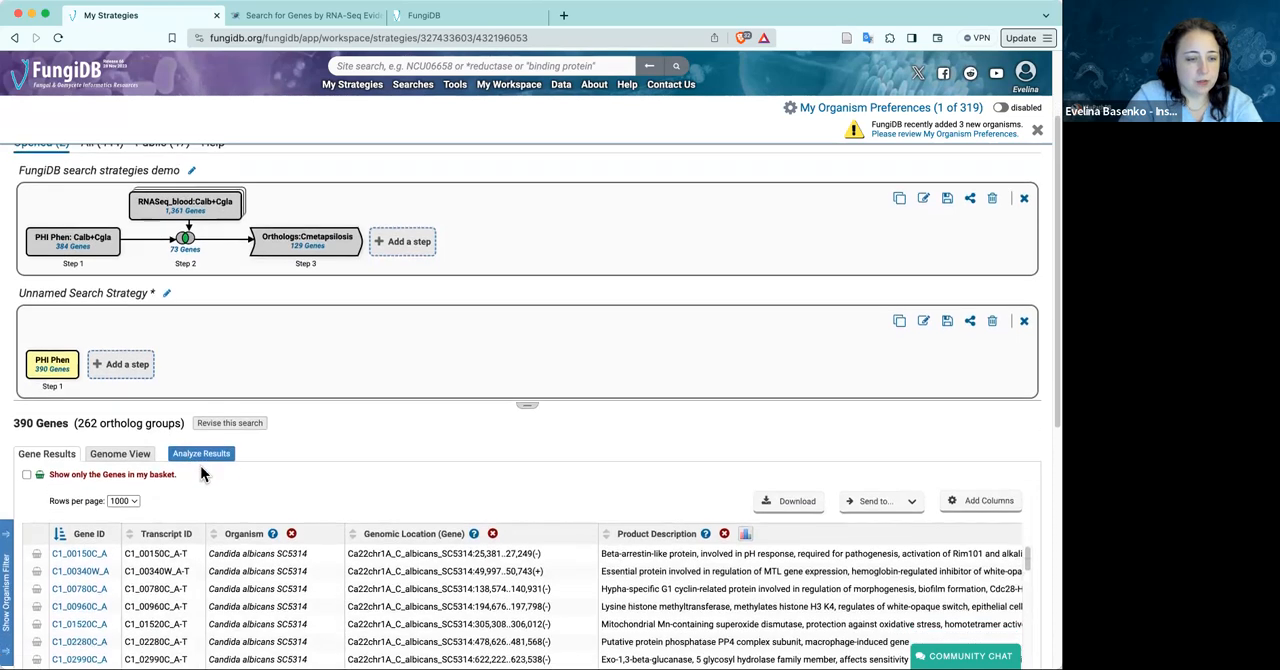
click(15, 512)
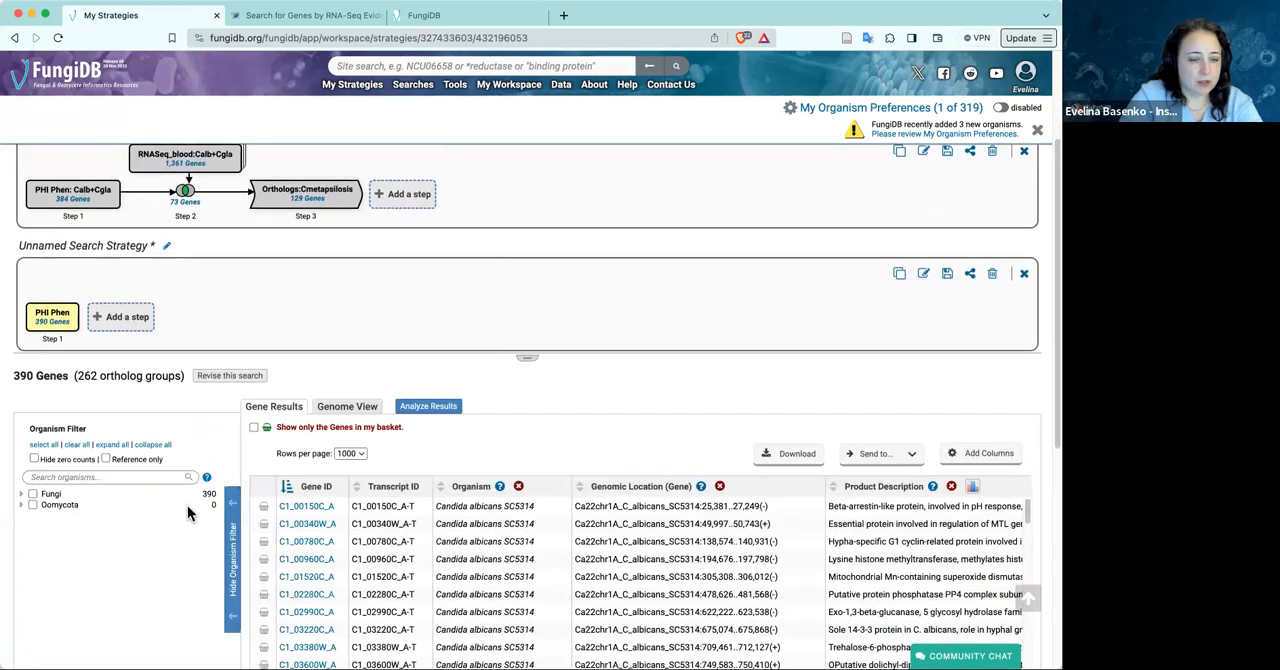
scroll(162, 560, down, 1)
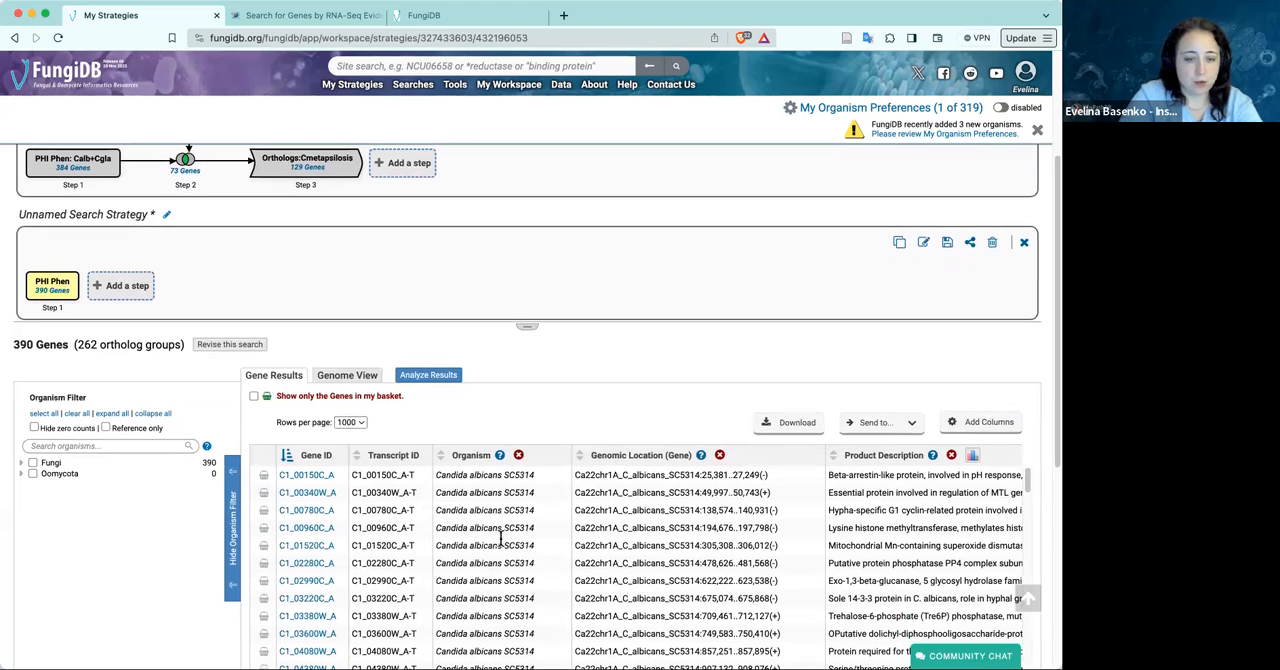
Find "candi" in the Organism Filter and select Candida albicans SC5314, SC5314_B and WO-1
click(117, 446)
text(candi)
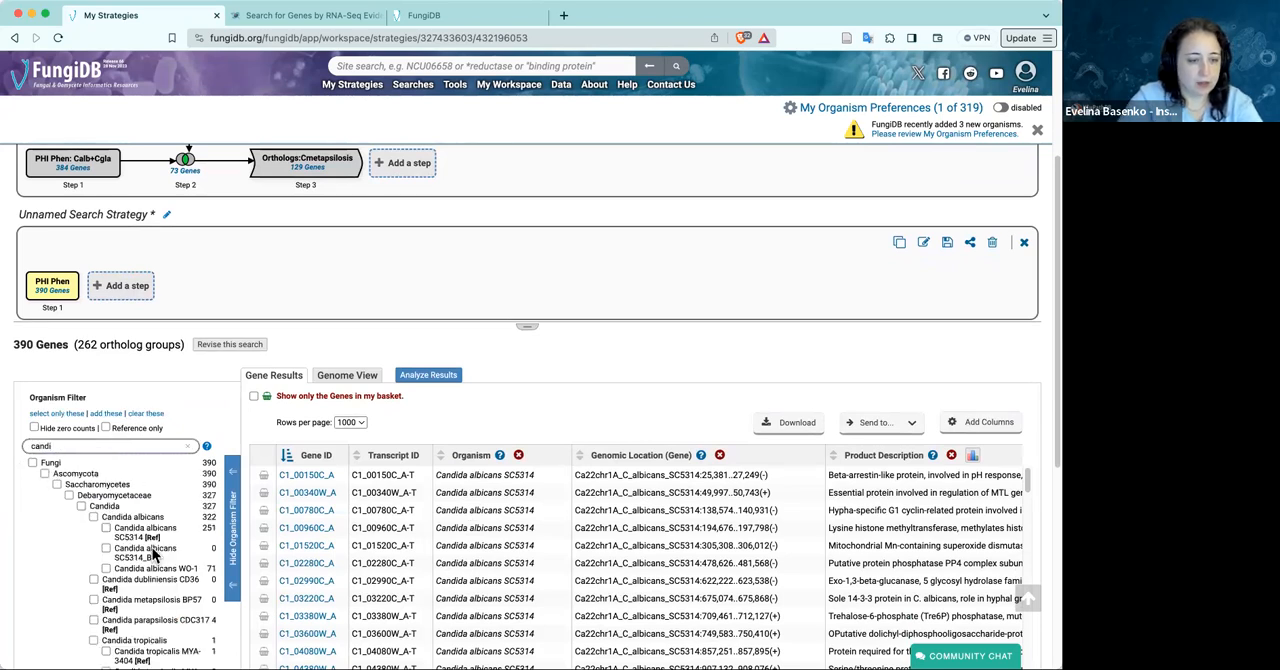
click(106, 527)
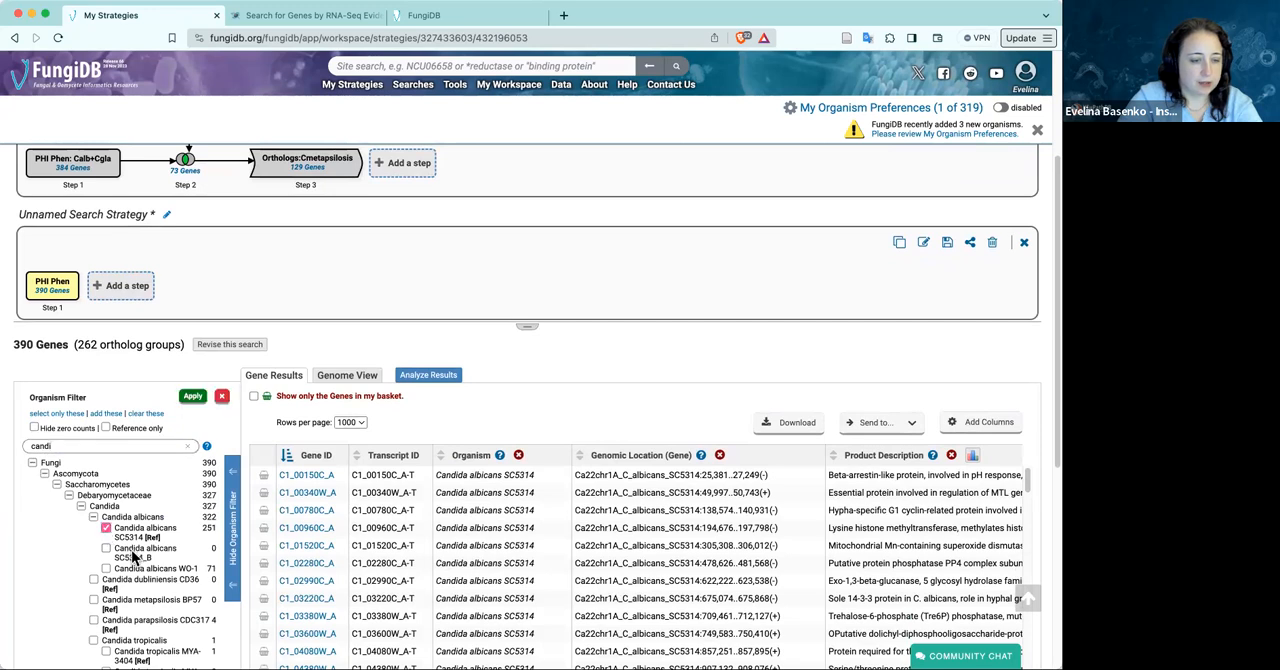
scroll(126, 540, down, 2)
click(106, 507)
click(106, 526)
scroll(166, 566, down, 1)
scroll(166, 566, down, 2)
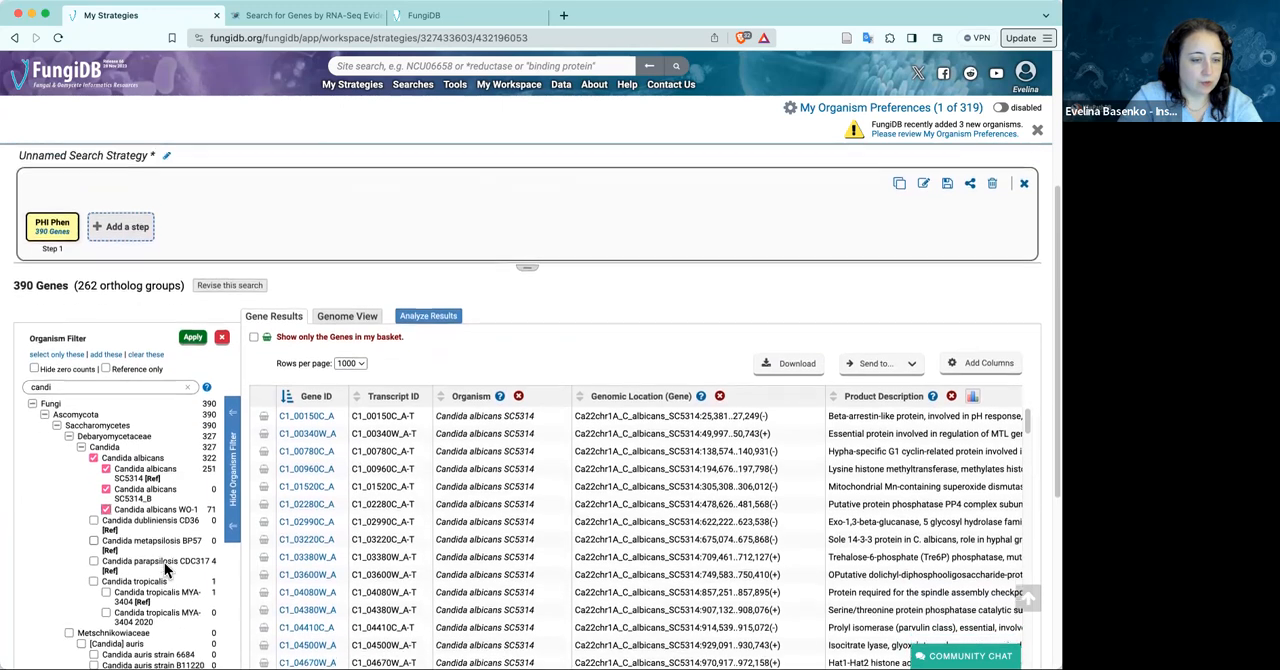
Find "glab" in the Organism Filter, add Nakaseomyces glabratus CBS 138, apply the filter, and hide it
drag(64, 372, 18, 373)
text(glan)
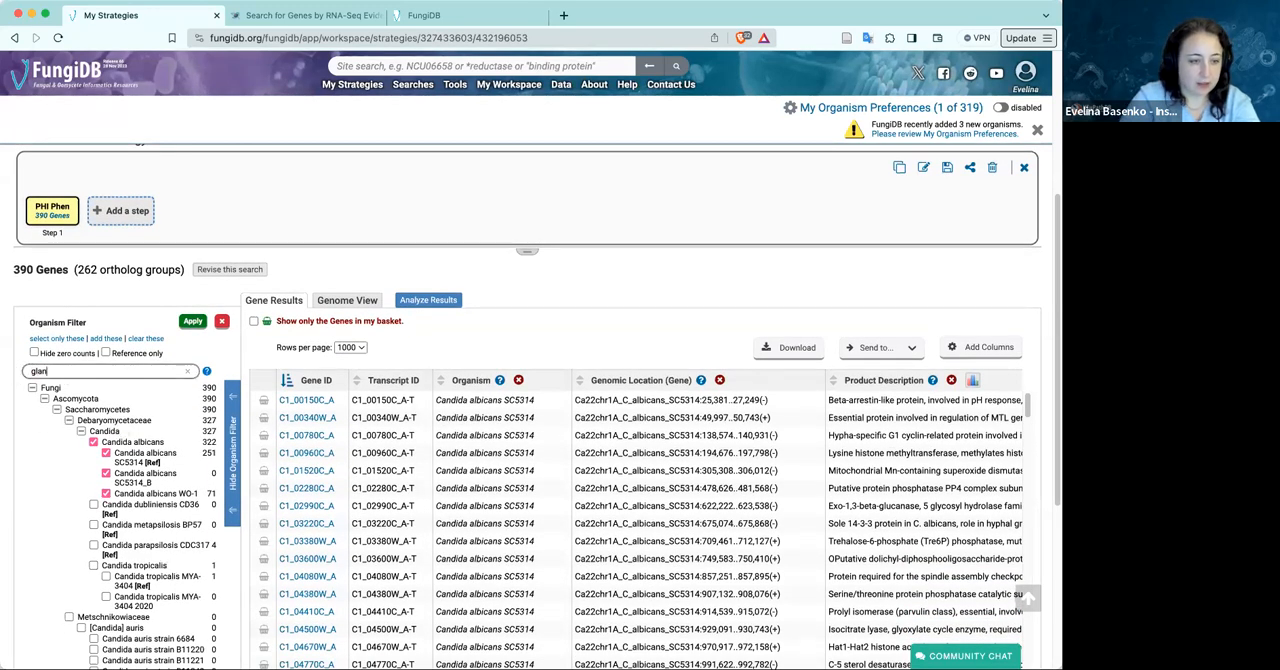
key(BackSpace)
text(v)
key(BackSpace)
text(b)
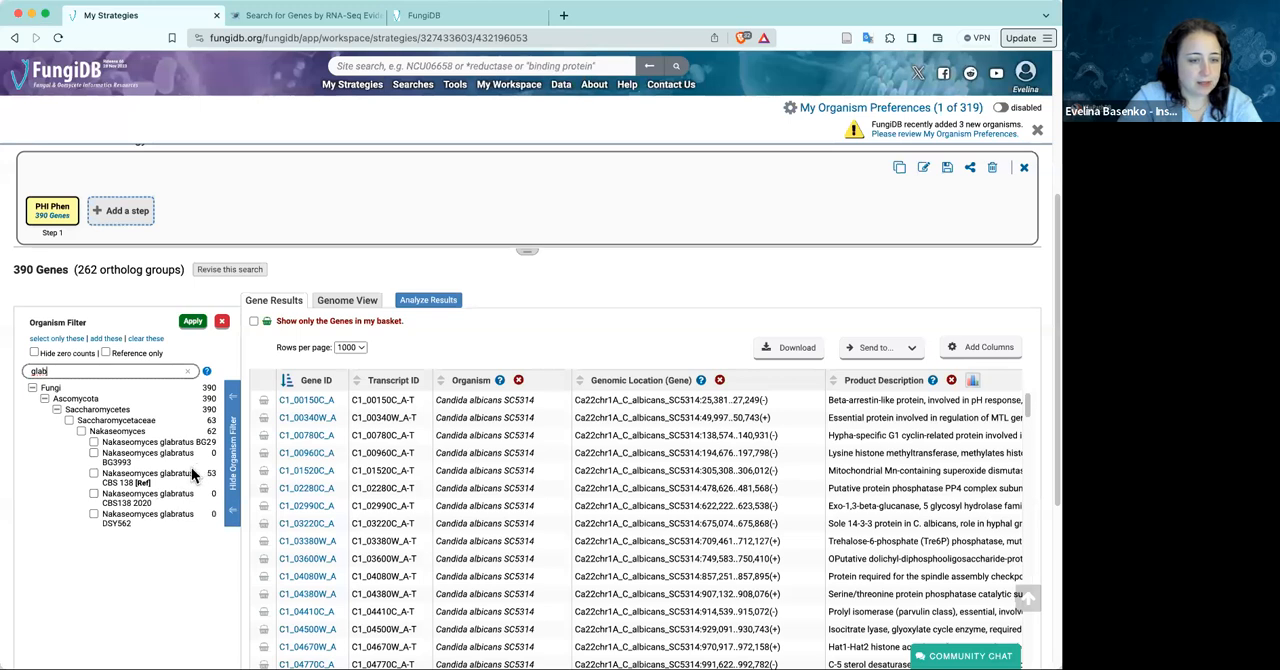
click(94, 474)
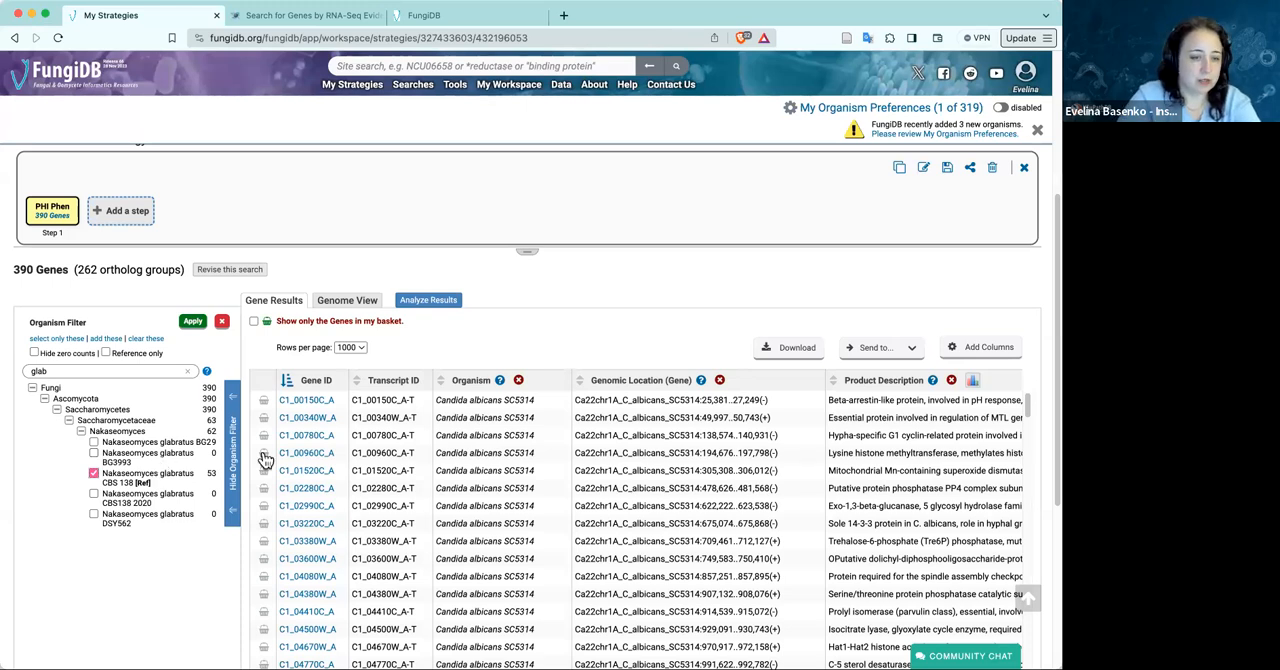
click(193, 322)
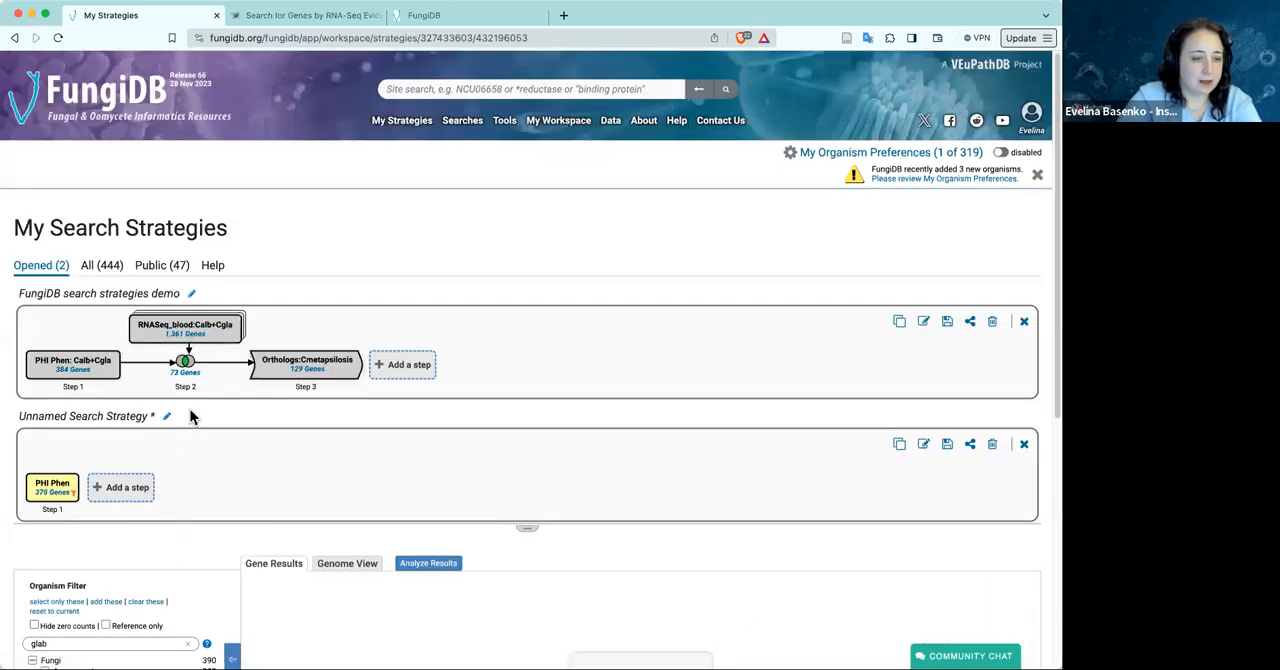
scroll(232, 515, down, 3)
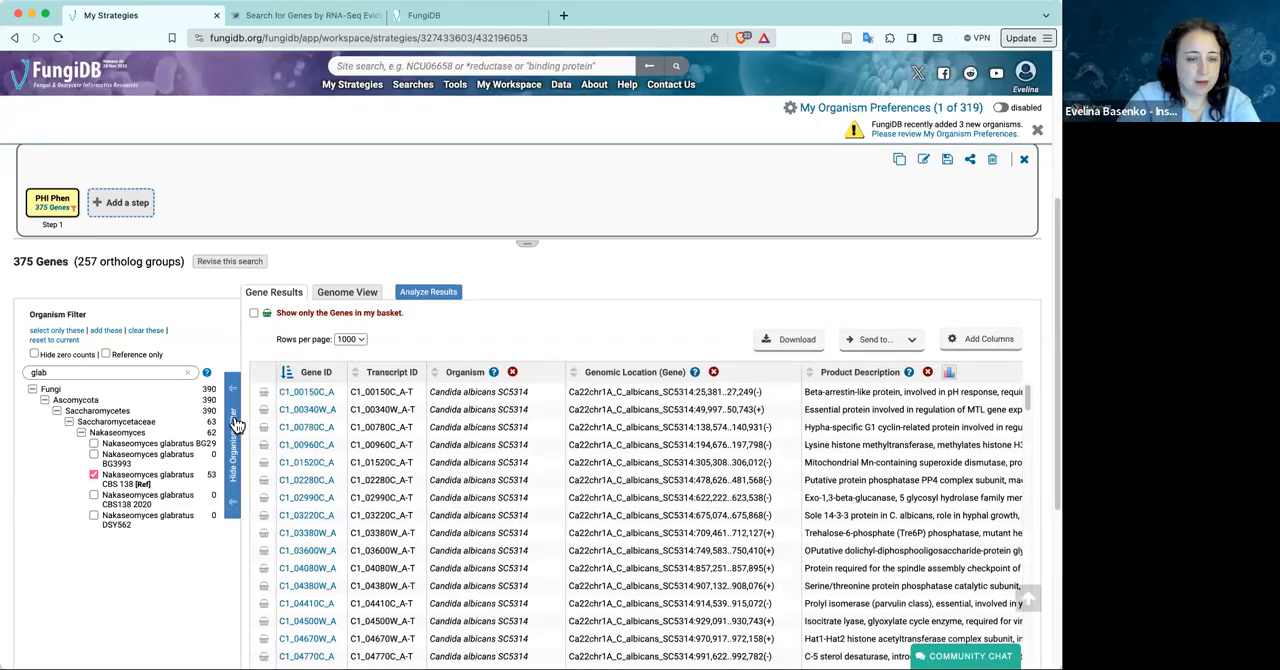
click(234, 424)
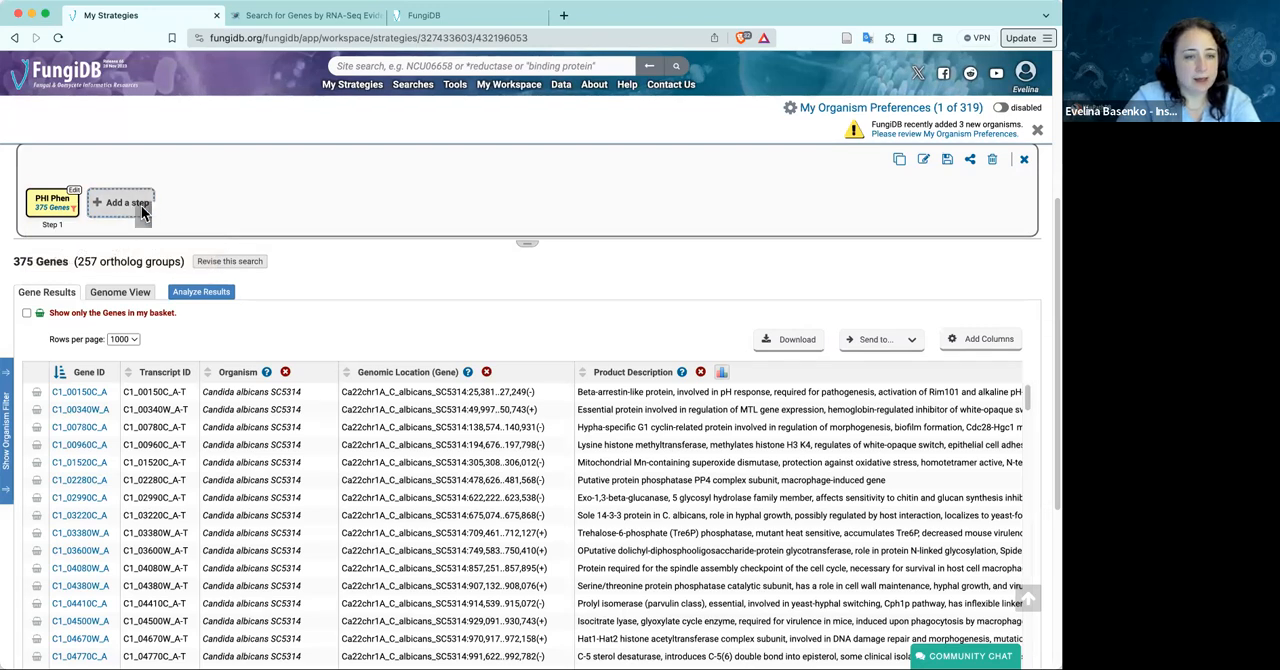
Add a step to the unnamed strategy that intersects its genes with a new RNA-Seq Evidence search, found with "RNA"
click(127, 203)
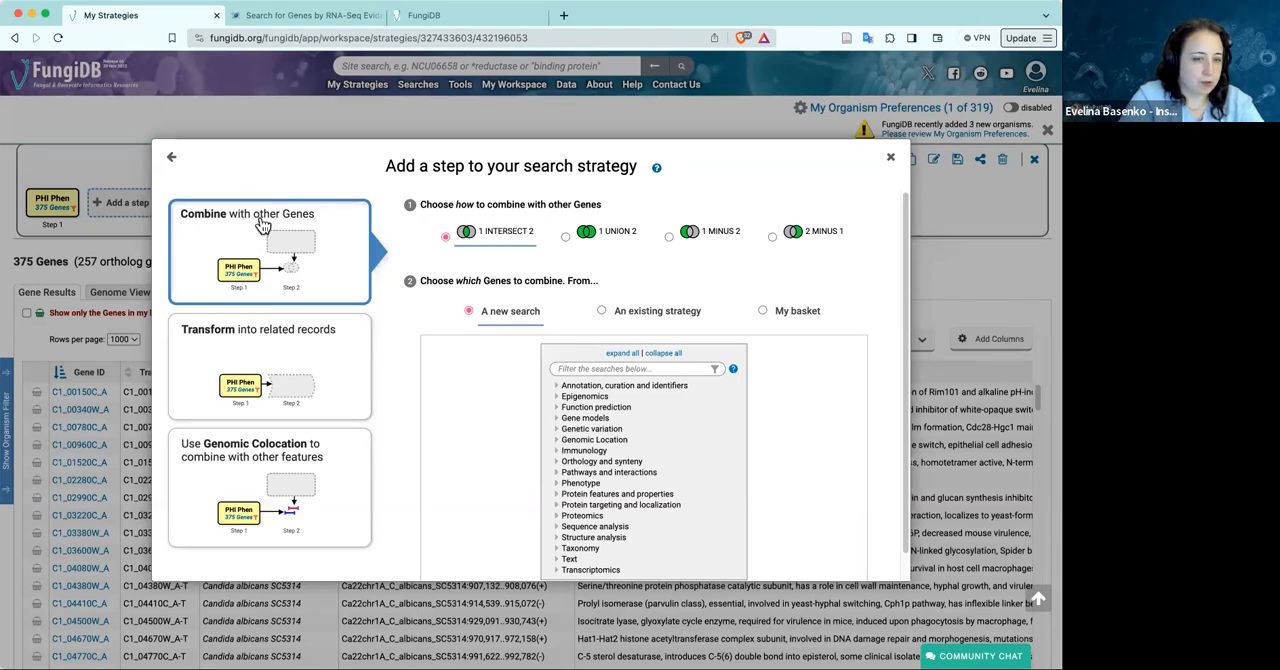
click(600, 369)
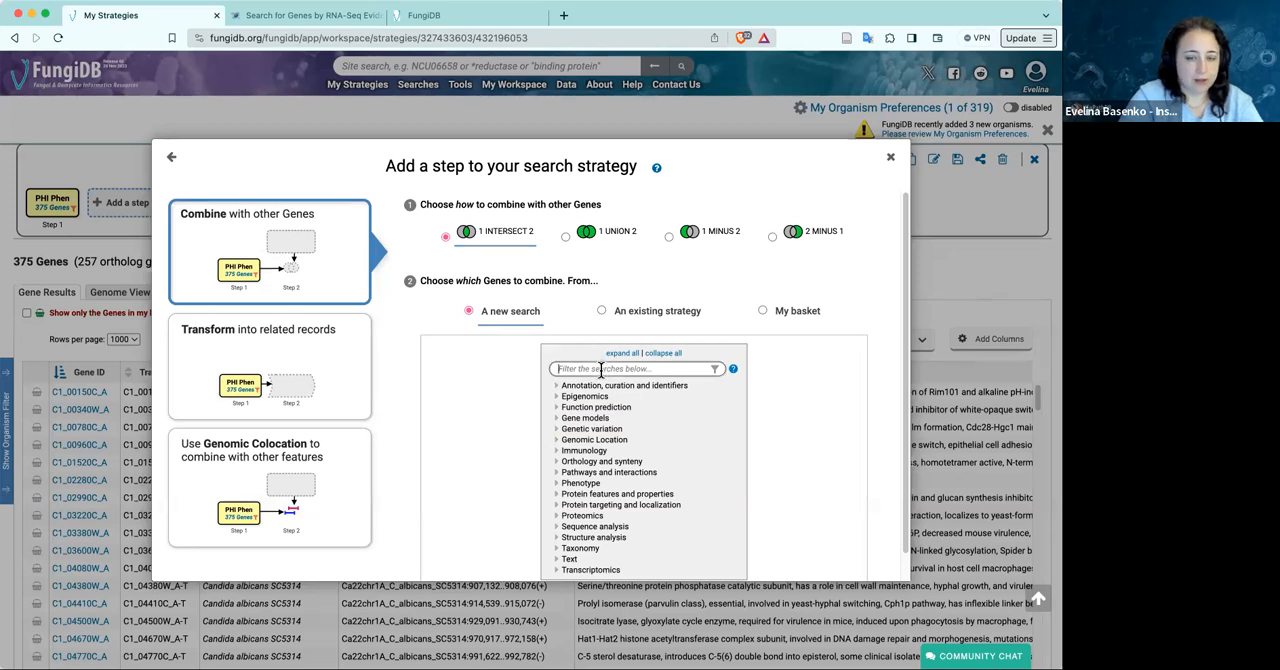
text(RNA)
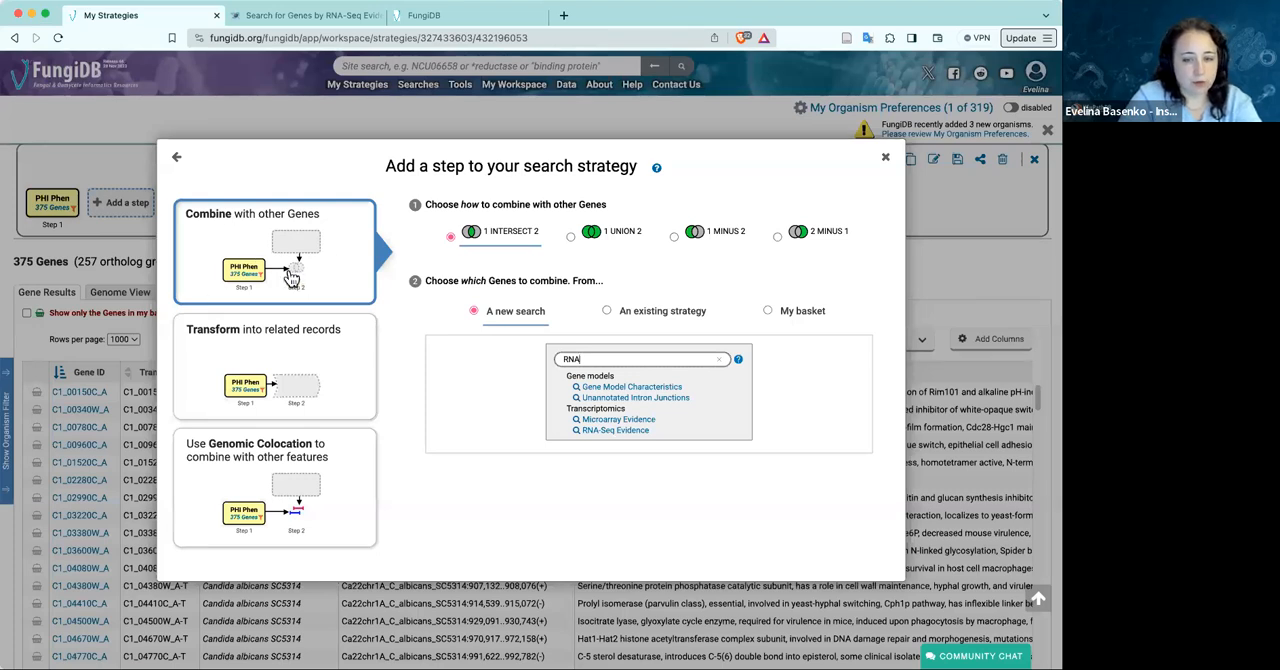
click(640, 432)
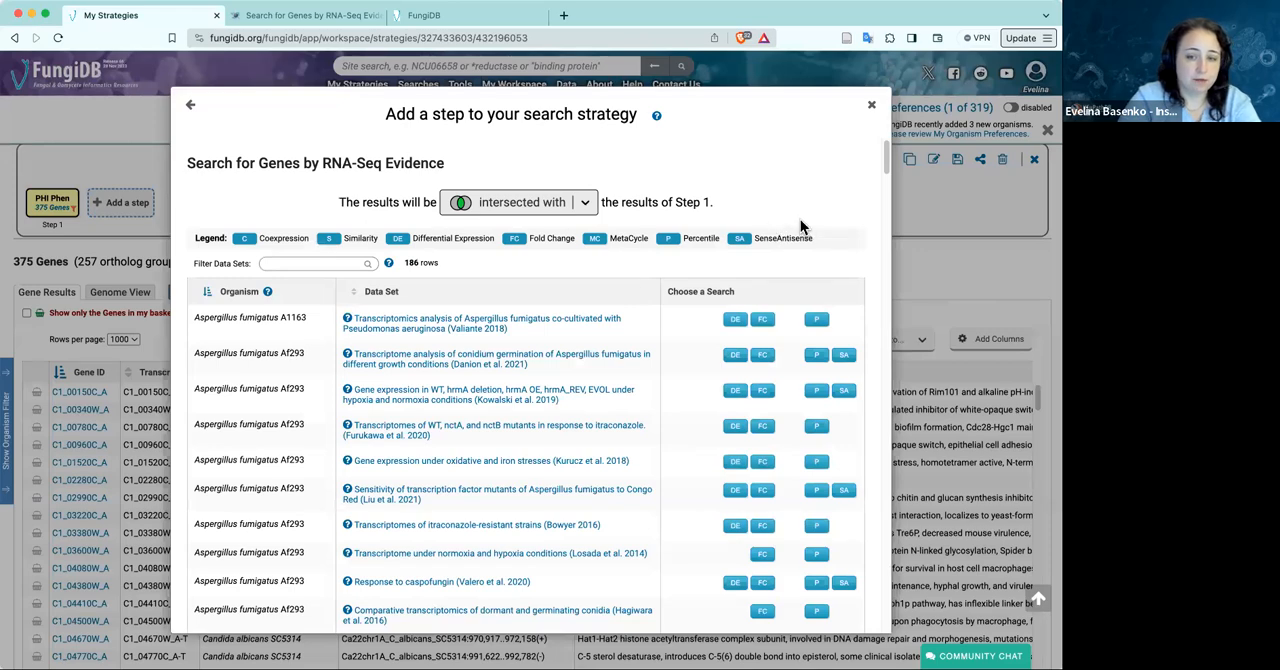
Filter the RNA-Seq data sets by "blood" and choose the Differential Expression search for the Candida albicans SC5314 whole blood data set
scroll(585, 423, down, 1)
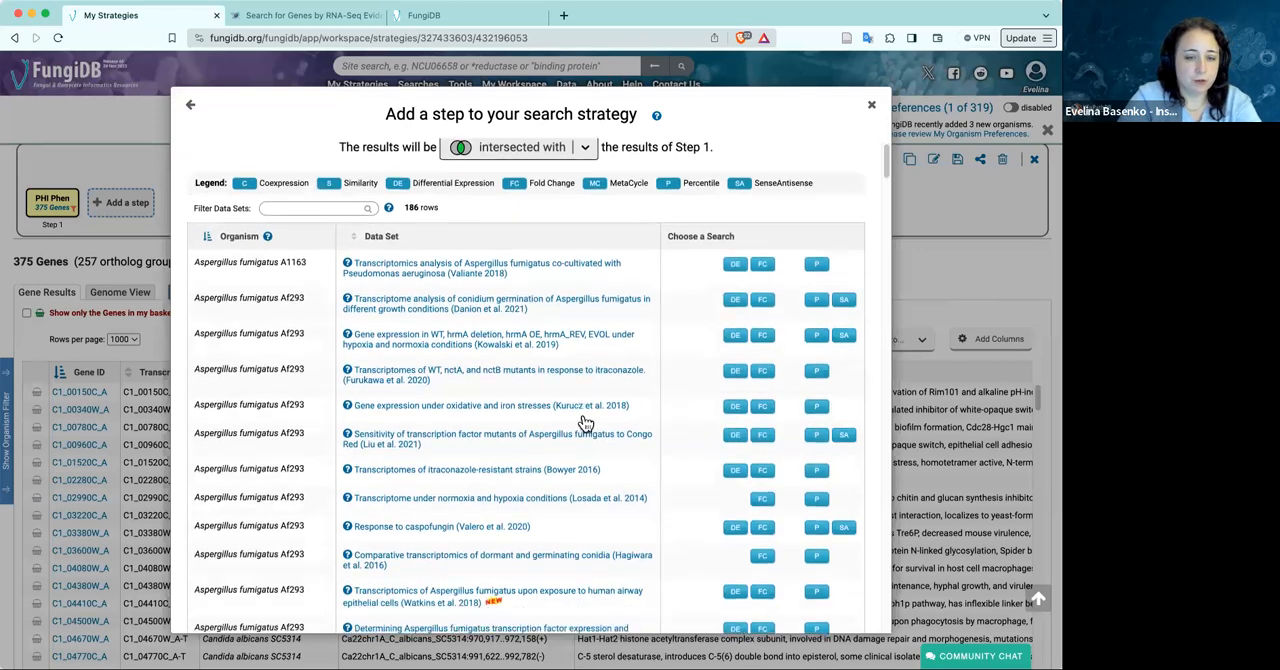
scroll(583, 420, down, 5)
scroll(565, 370, up, 6)
click(312, 260)
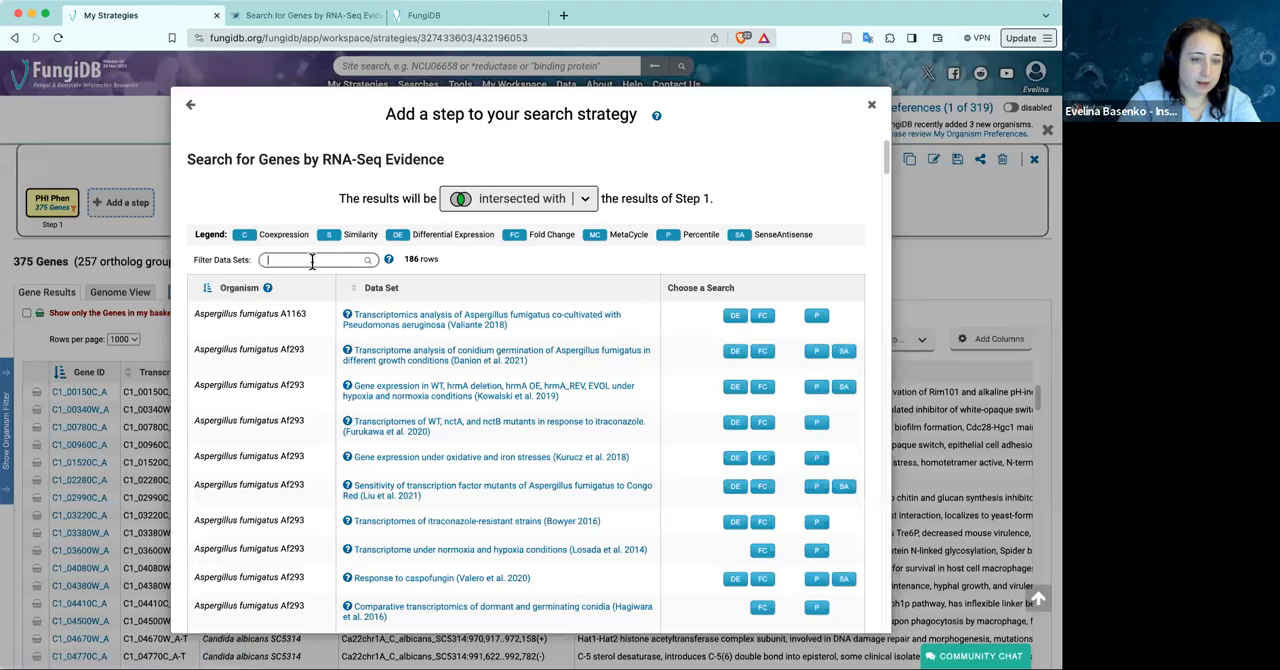
text(blood)
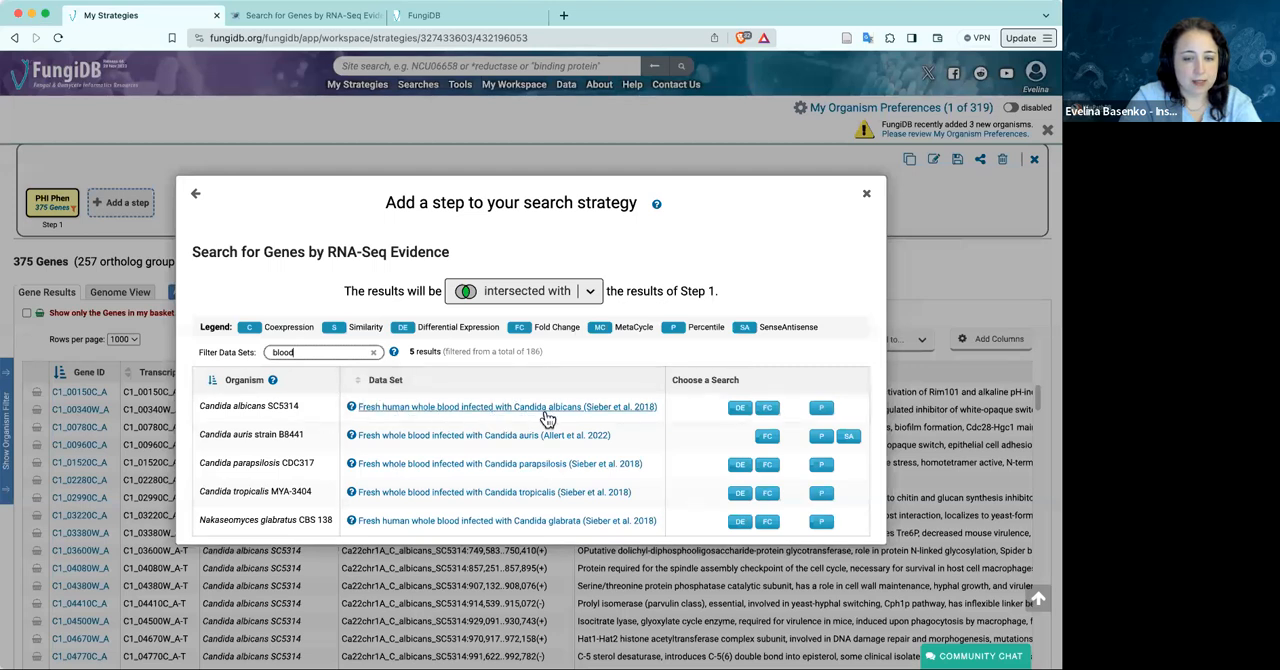
click(741, 411)
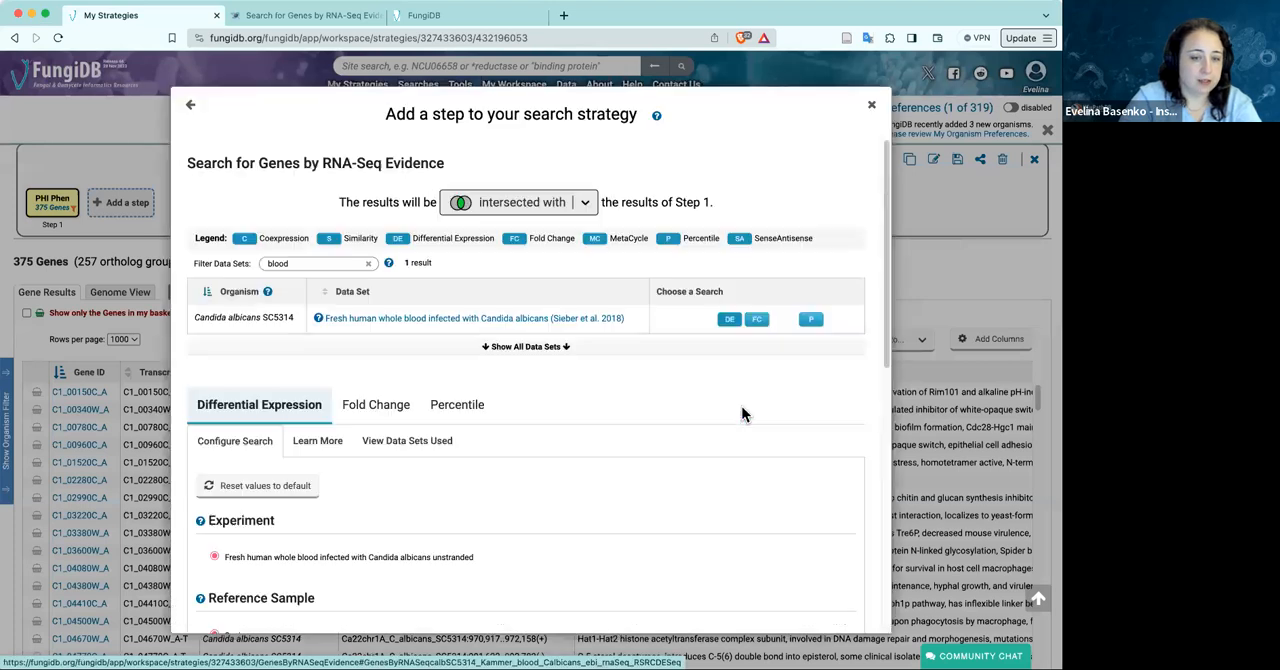
Starting from default values, set reference sample 0 min, comparator sample 240 min and direction up-regulated, and run the step
click(300, 486)
scroll(469, 504, down, 3)
scroll(469, 502, down, 7)
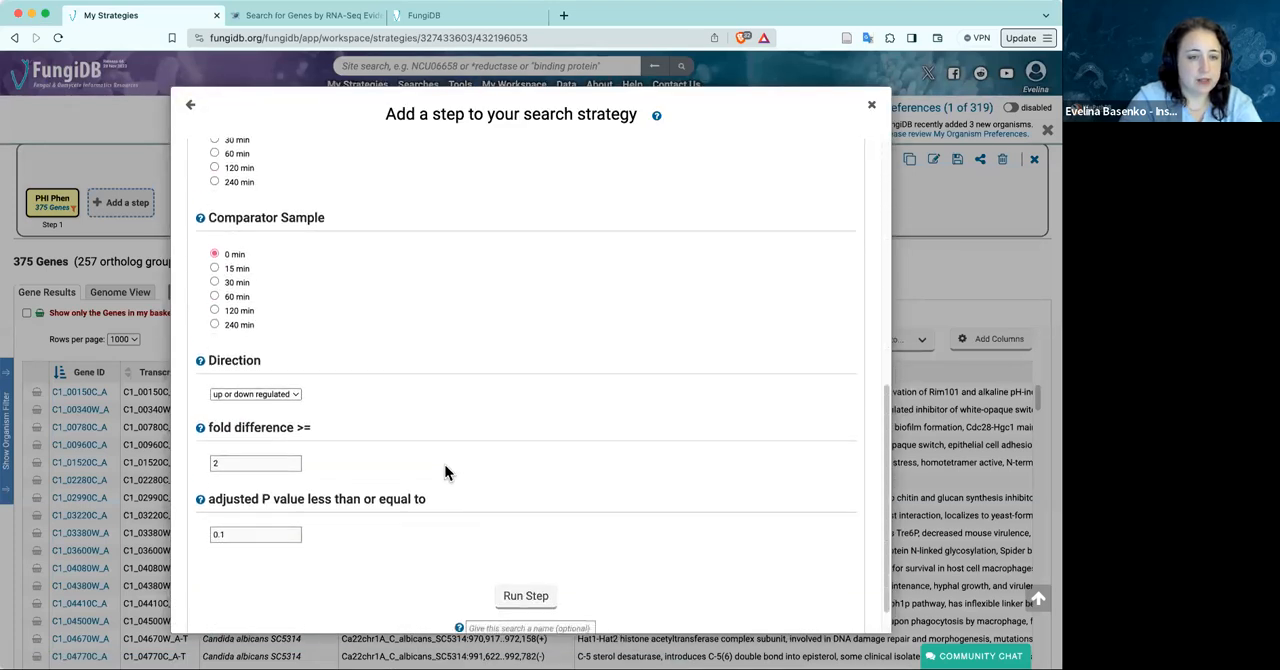
click(215, 325)
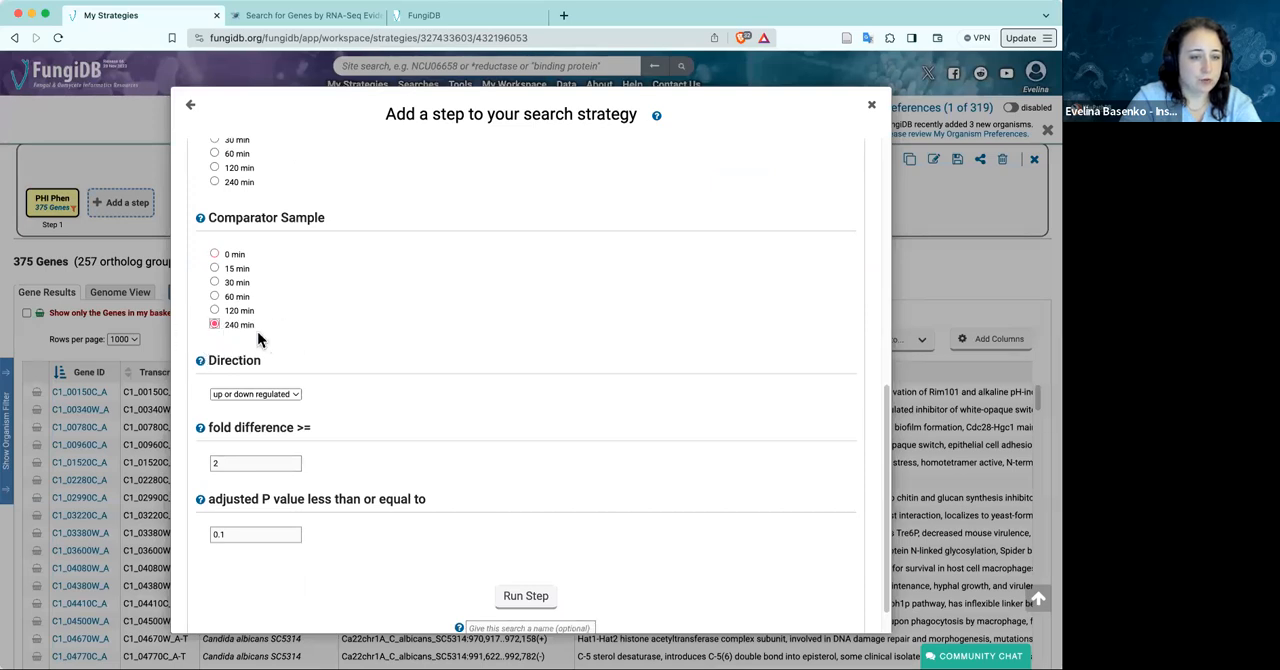
scroll(333, 328, up, 3)
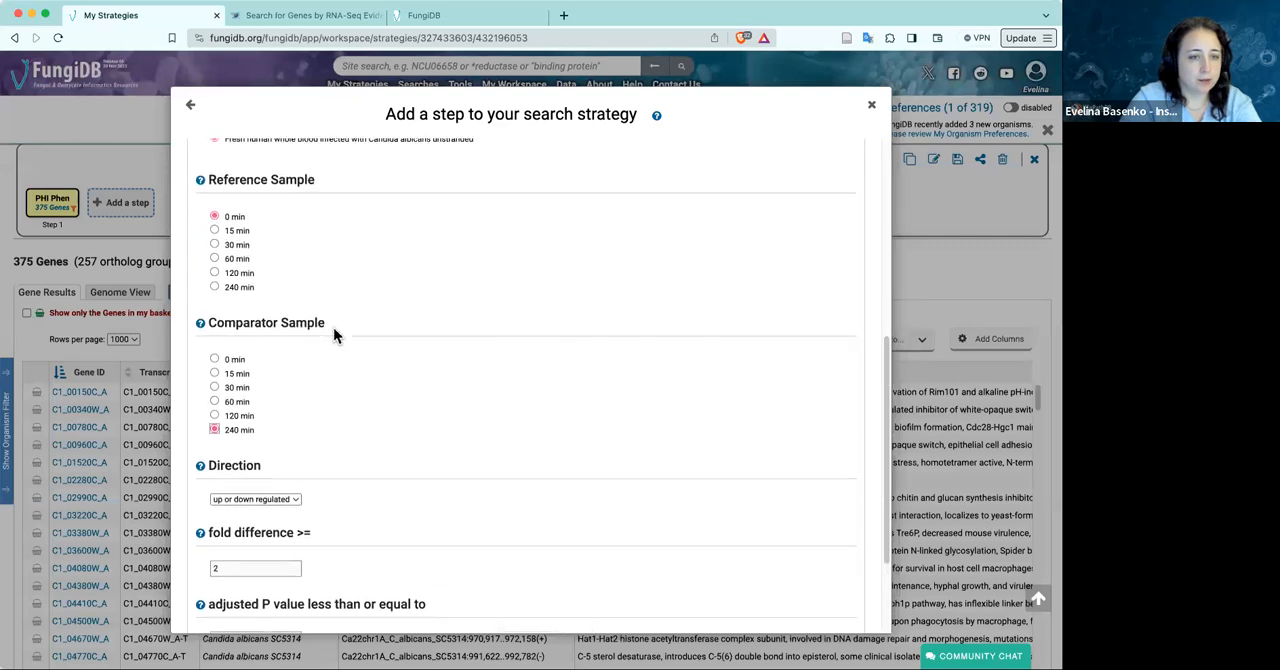
click(213, 216)
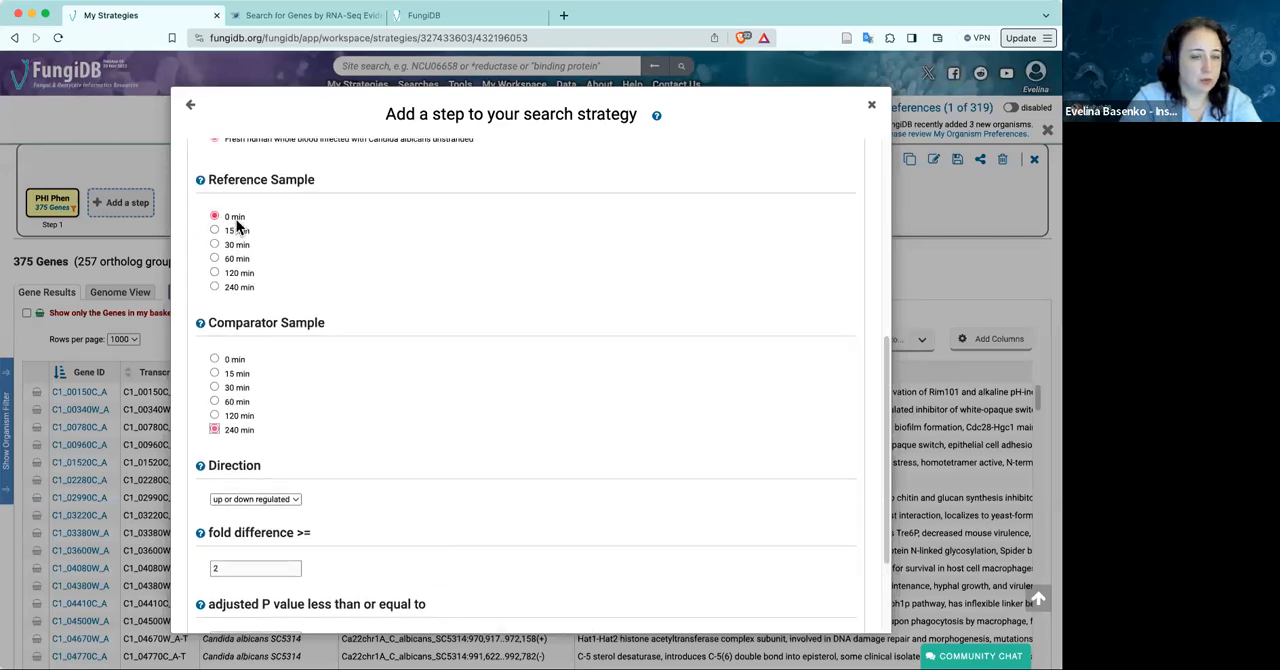
scroll(320, 470, down, 2)
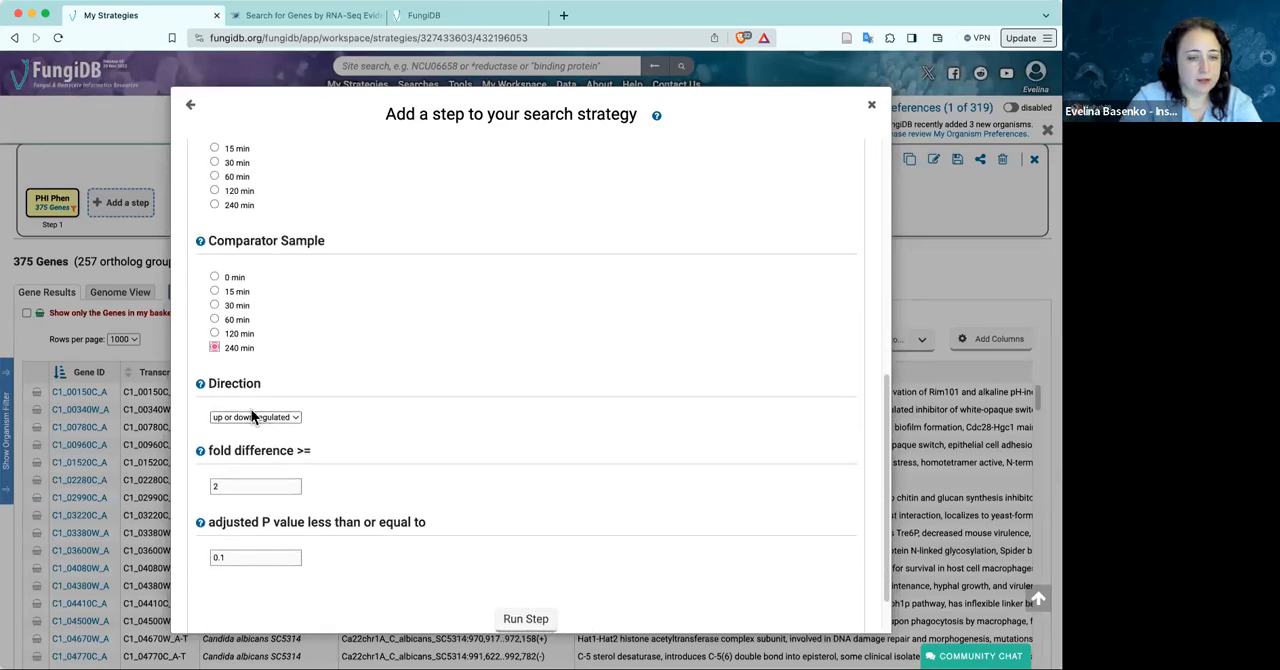
click(251, 414)
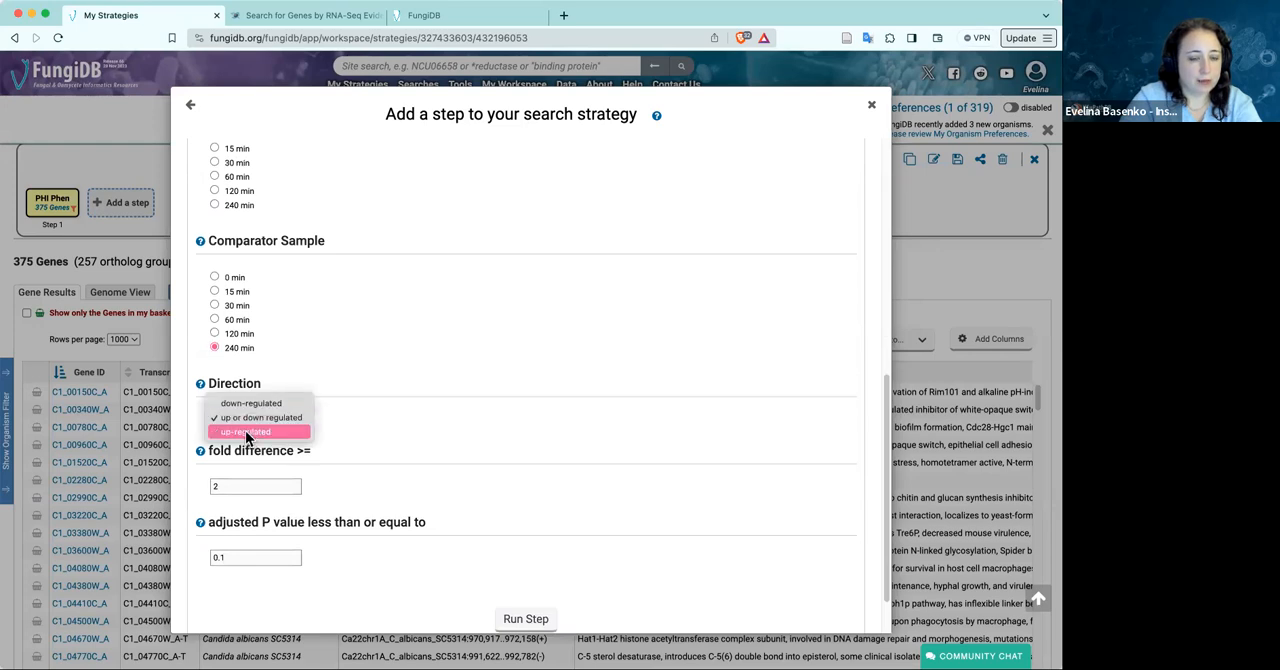
click(245, 431)
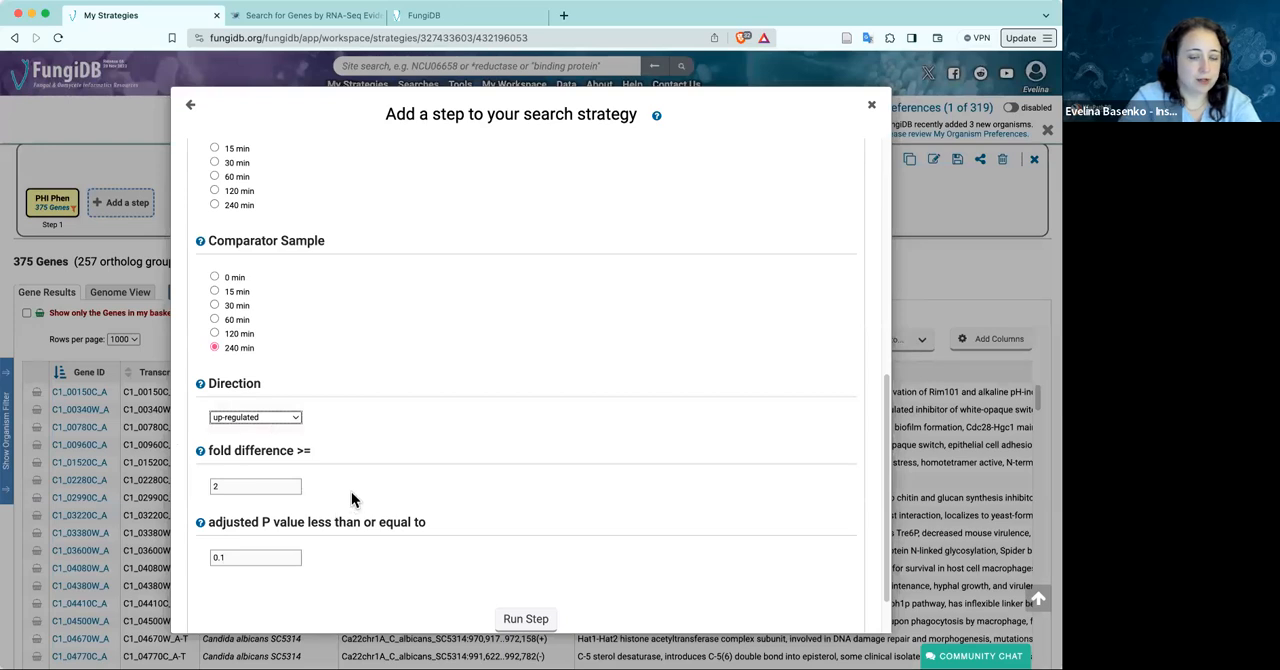
click(545, 624)
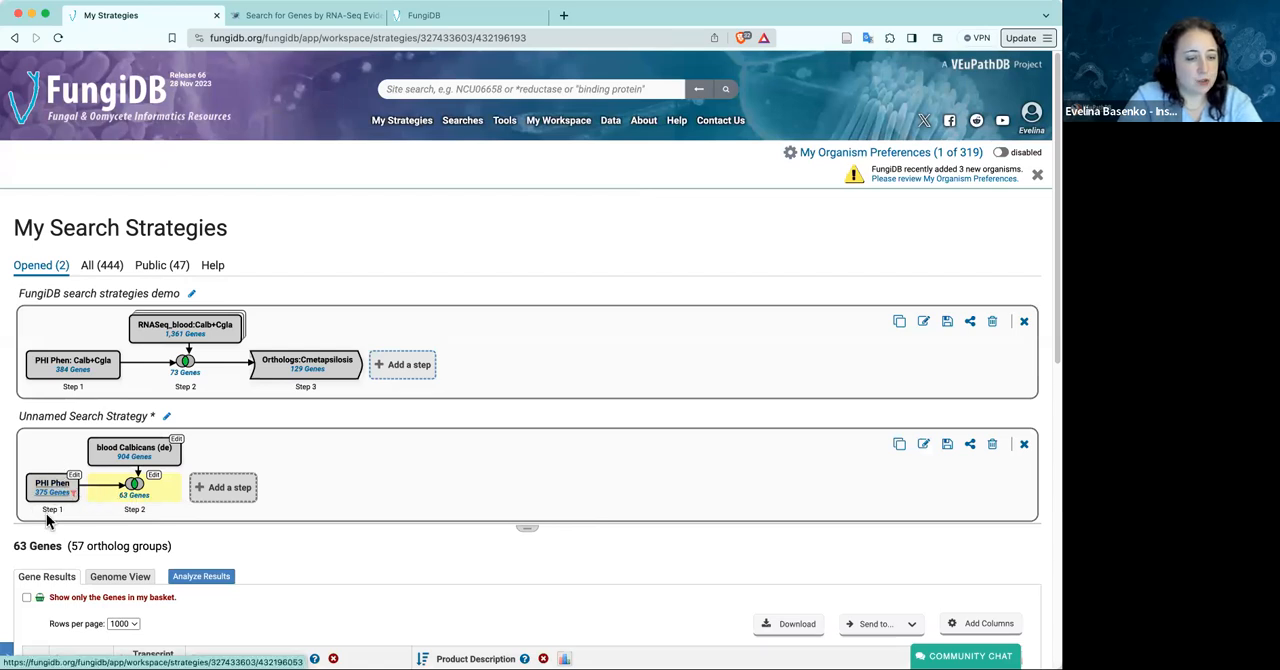
Check the details of the PHI Phen step in the unnamed strategy and look over the gene results of the intersection
click(76, 478)
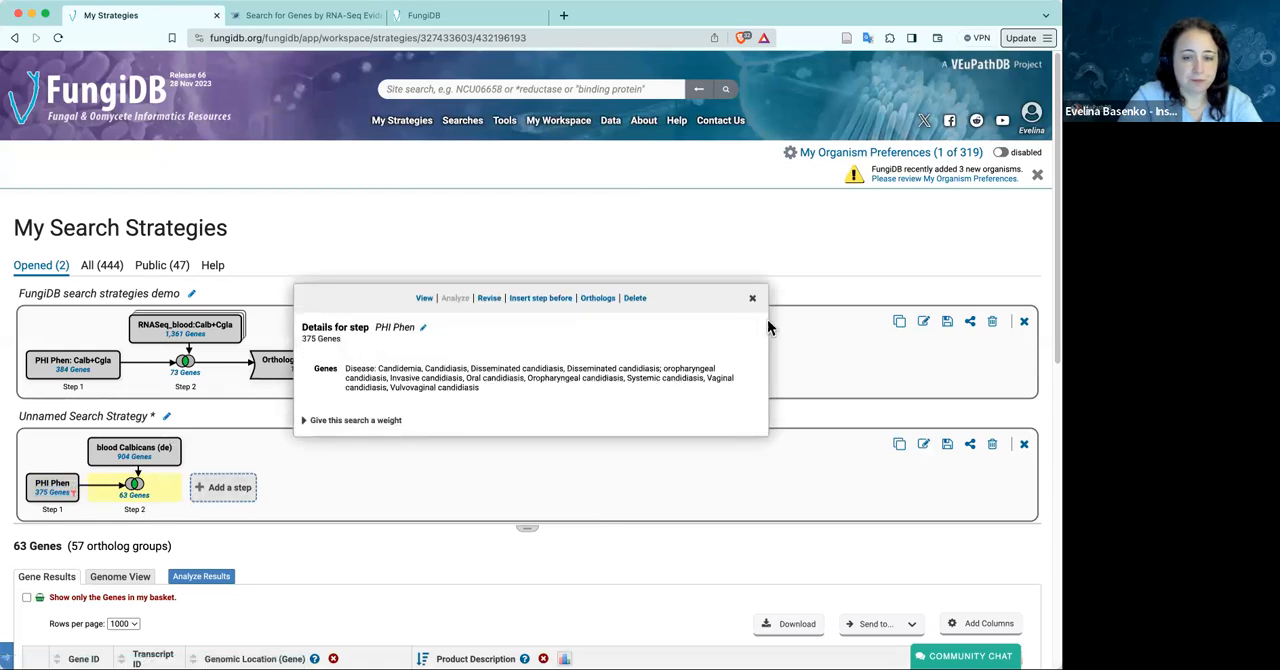
click(753, 301)
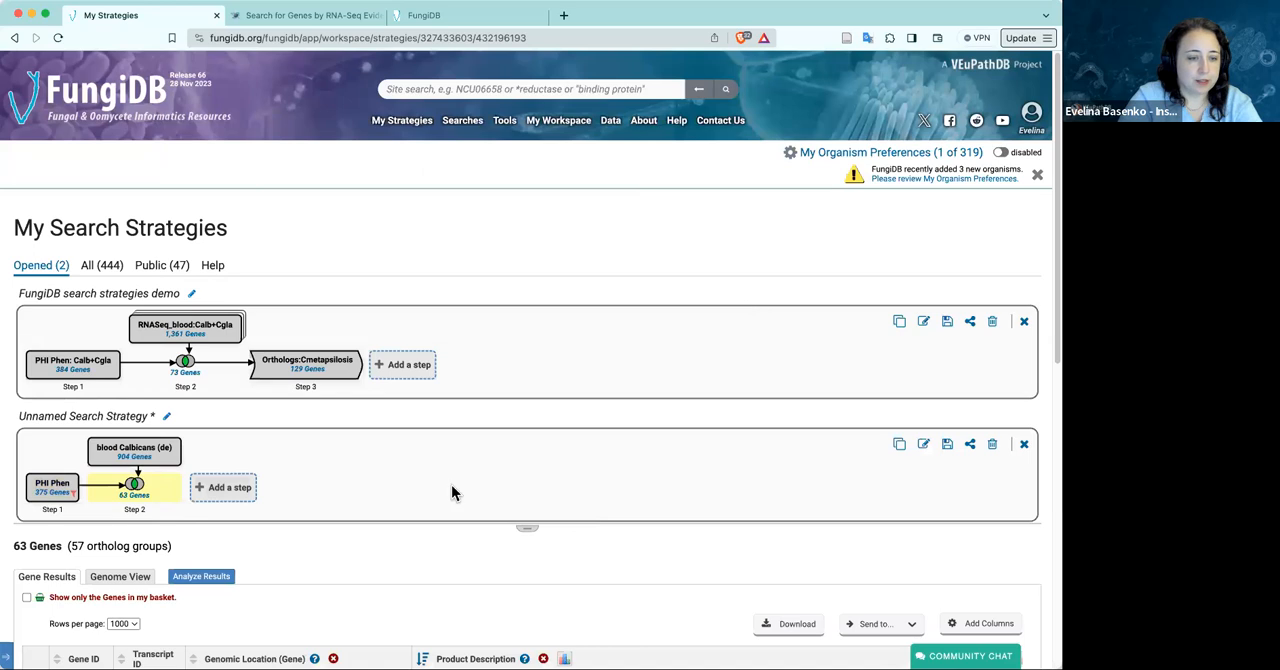
scroll(180, 521, down, 1)
scroll(187, 530, down, 3)
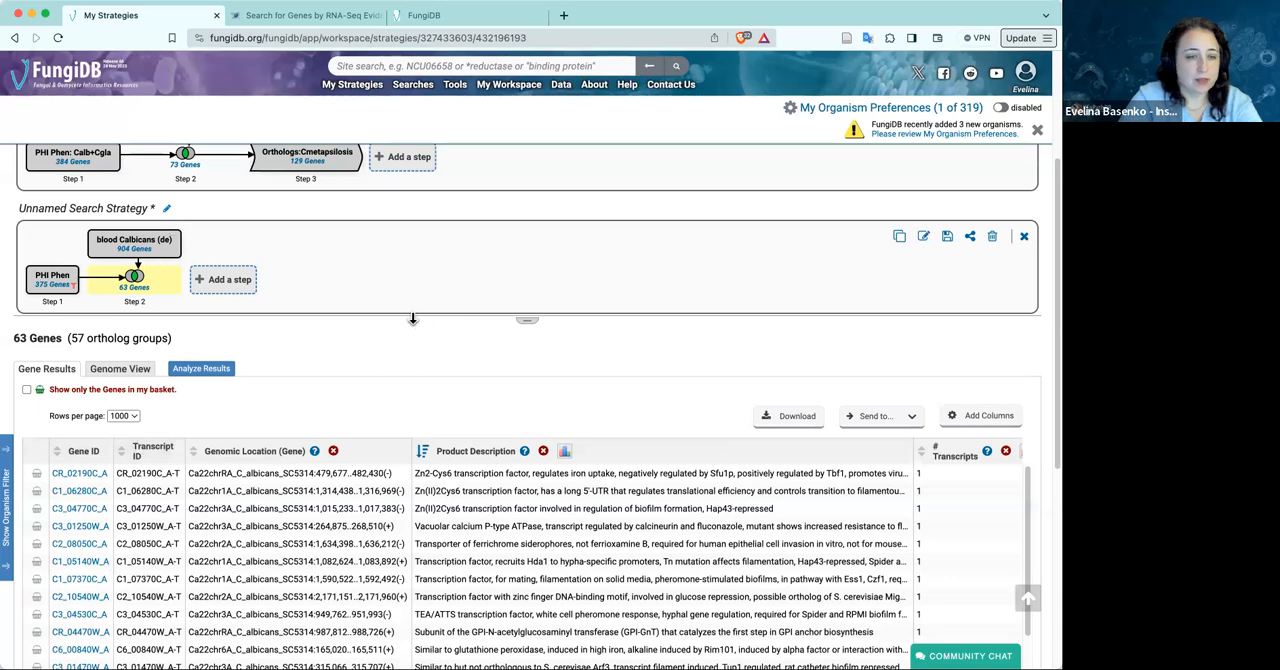
scroll(411, 312, up, 2)
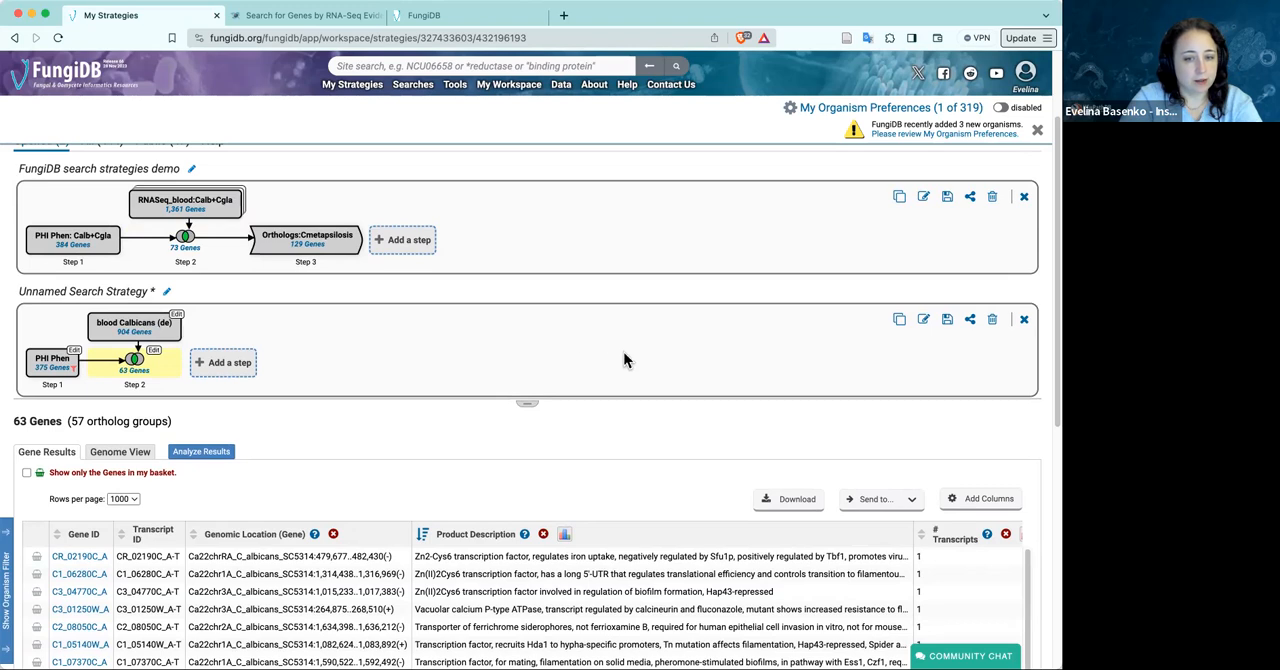
Turn the blood Calbicans (de) step into a nested strategy
click(177, 318)
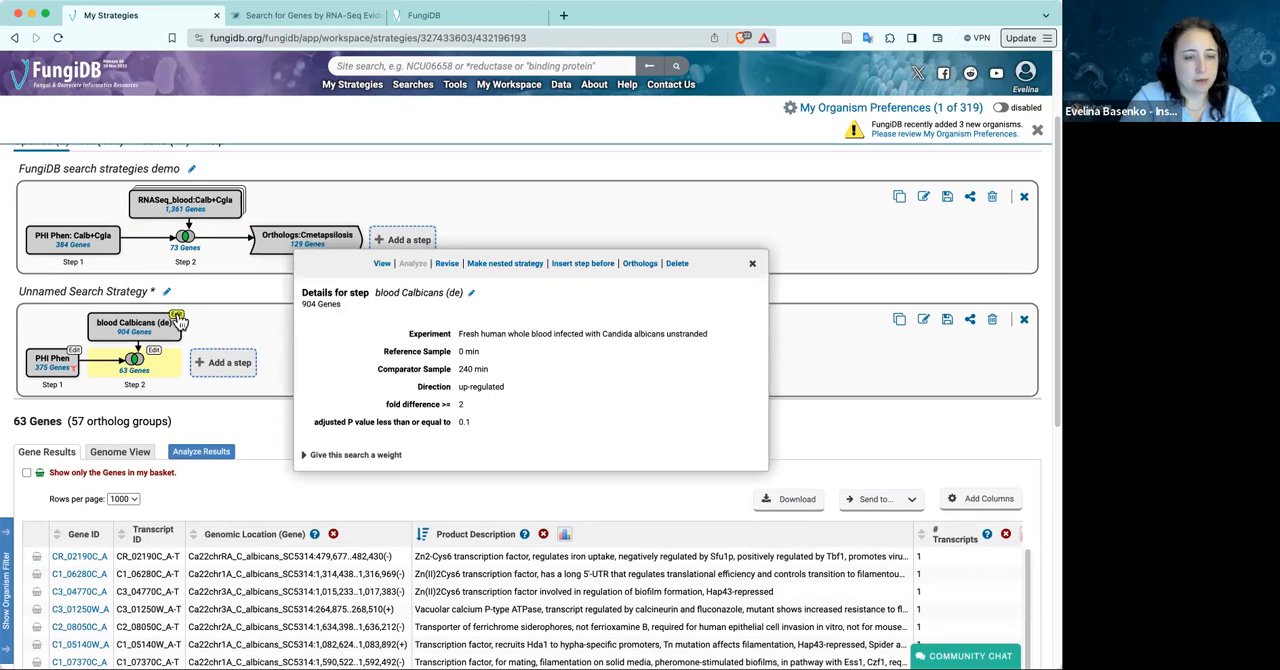
click(501, 265)
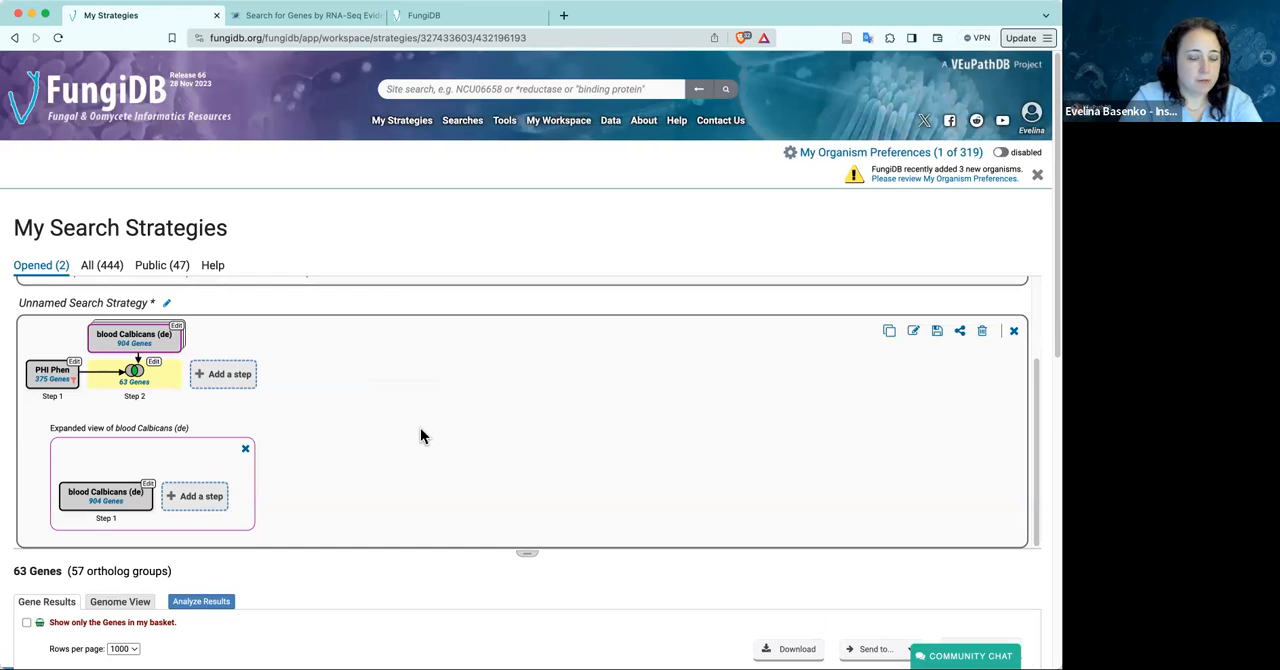
scroll(420, 430, down, 1)
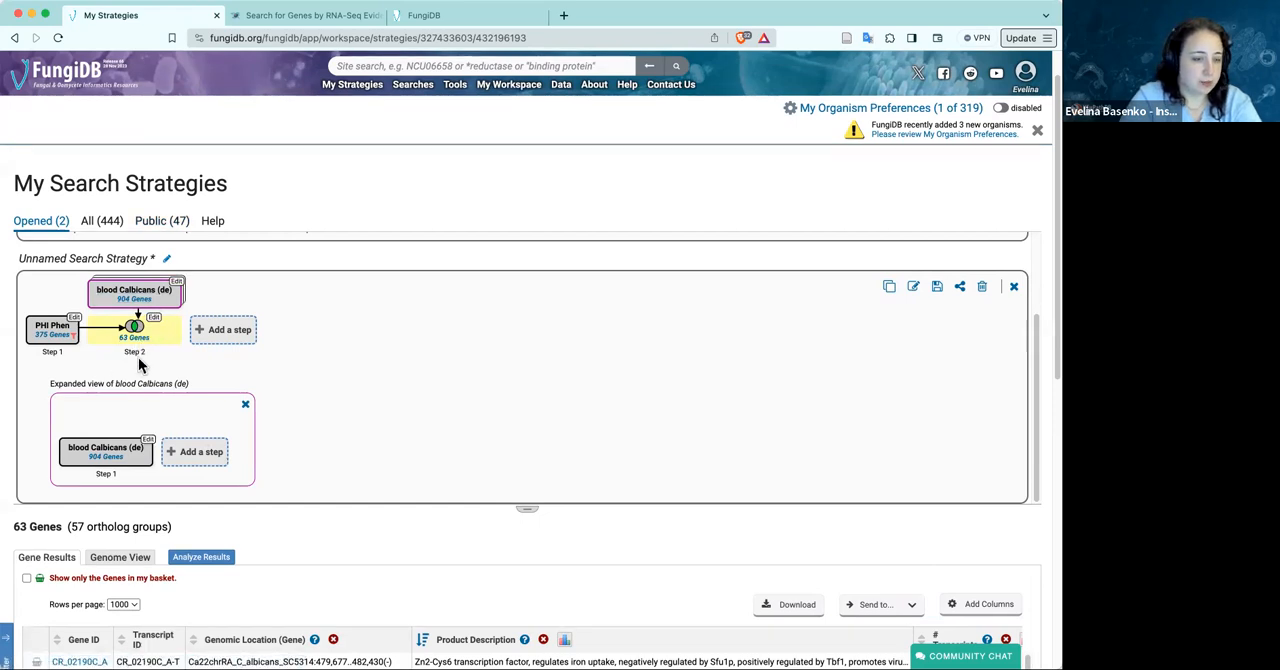
Add a step to the nested strategy that intersects its genes with a new RNA-Seq Evidence search, found with "RNA"
click(202, 453)
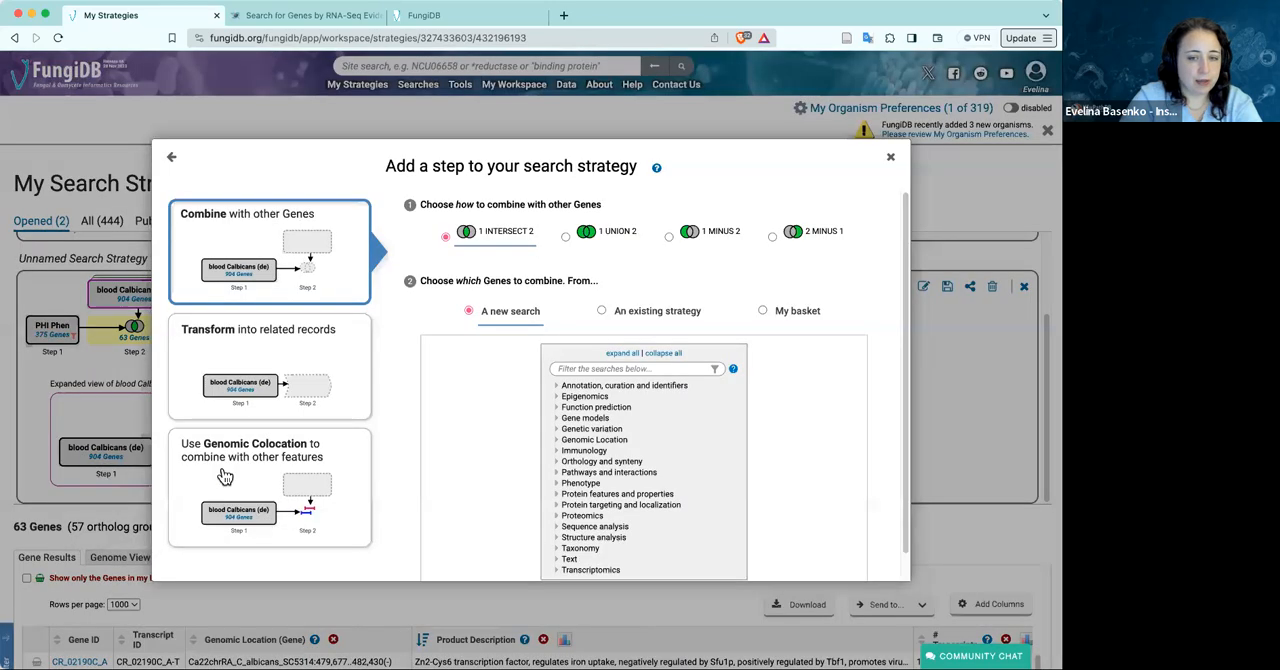
click(648, 368)
text(RNA)
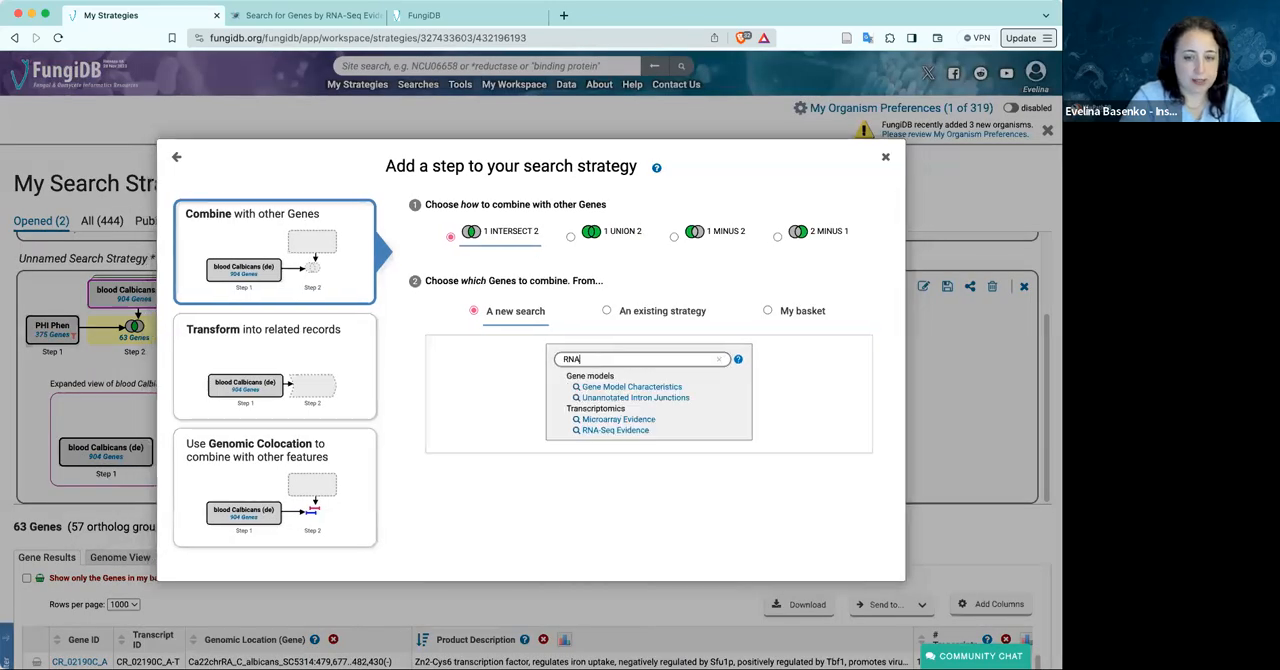
click(601, 432)
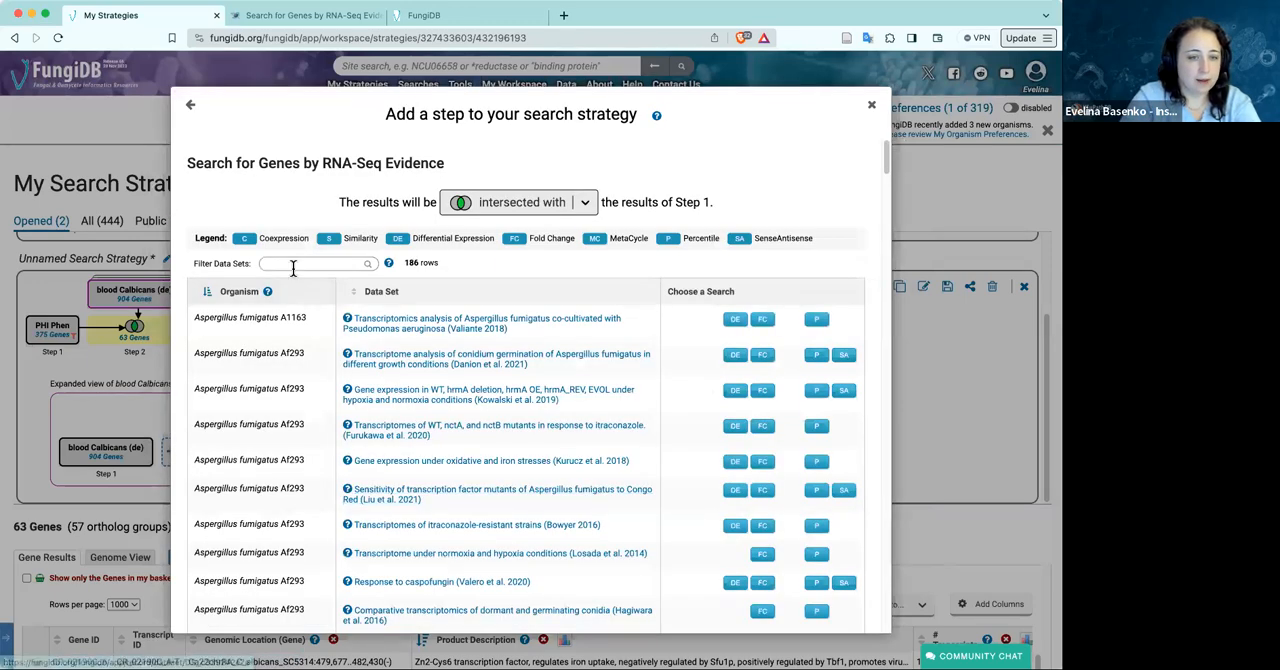
Find the "blood" data sets and run Differential Expression for Nakaseomyces glabratus CBS 138, up-regulated at 240 min versus 0 min, fold difference 2
click(293, 265)
text(blood)
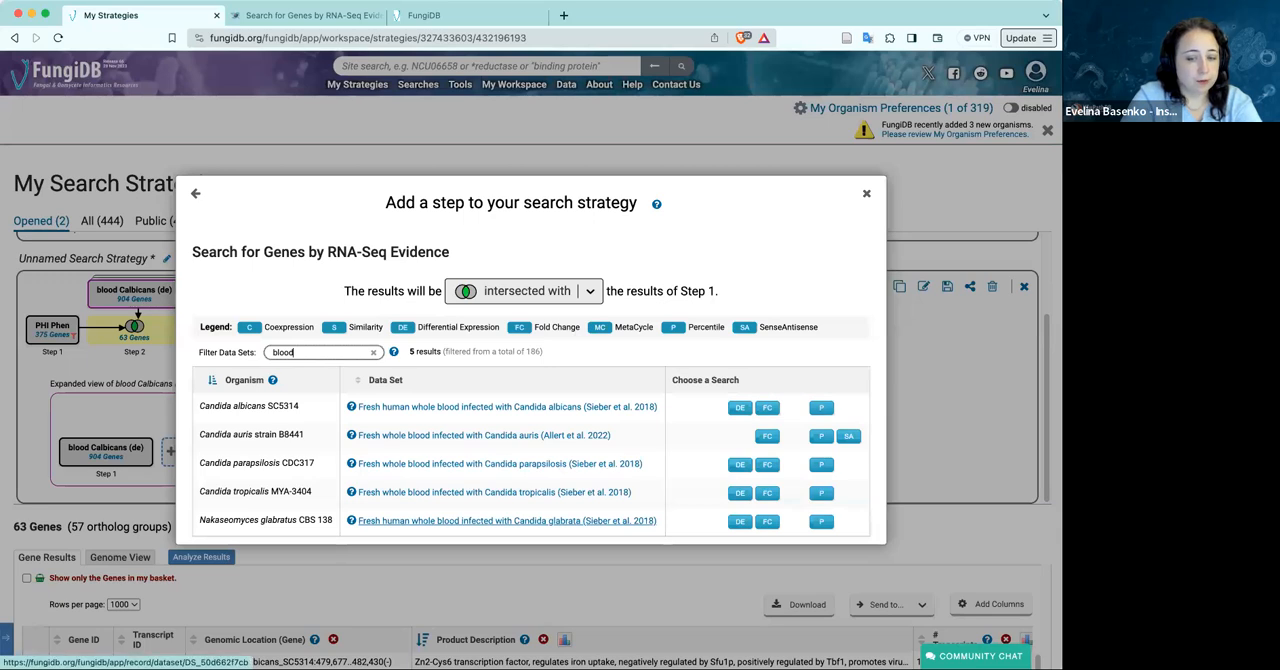
click(740, 521)
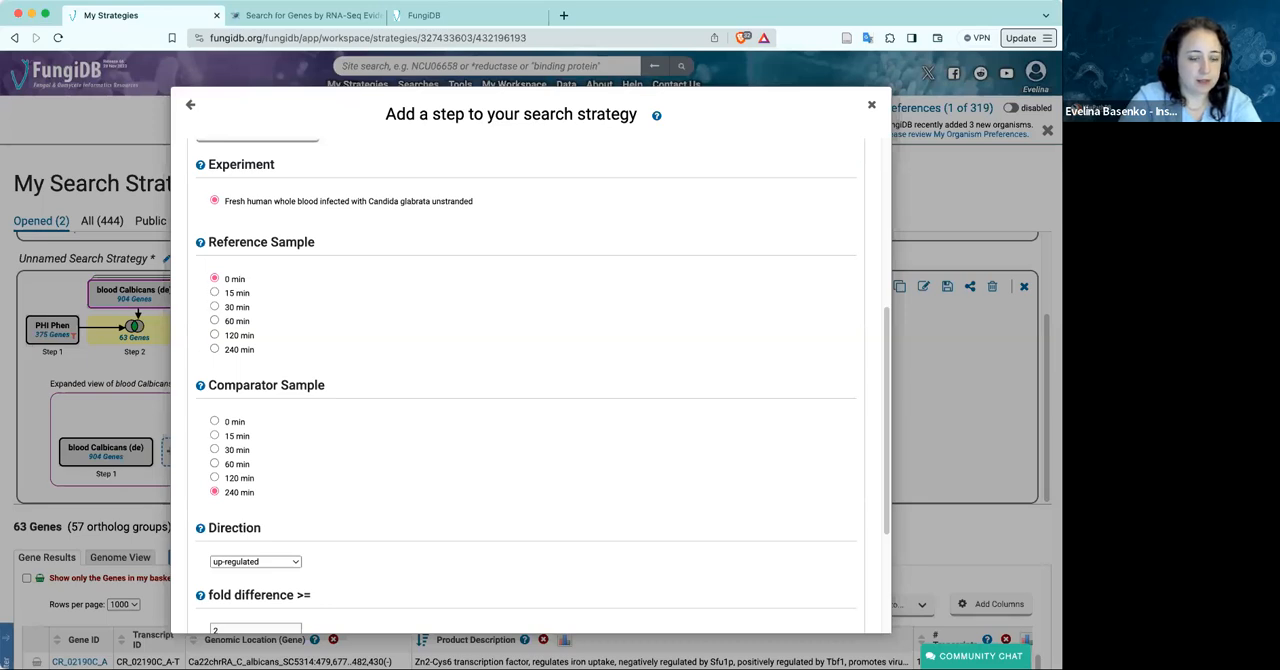
scroll(540, 387, down, 3)
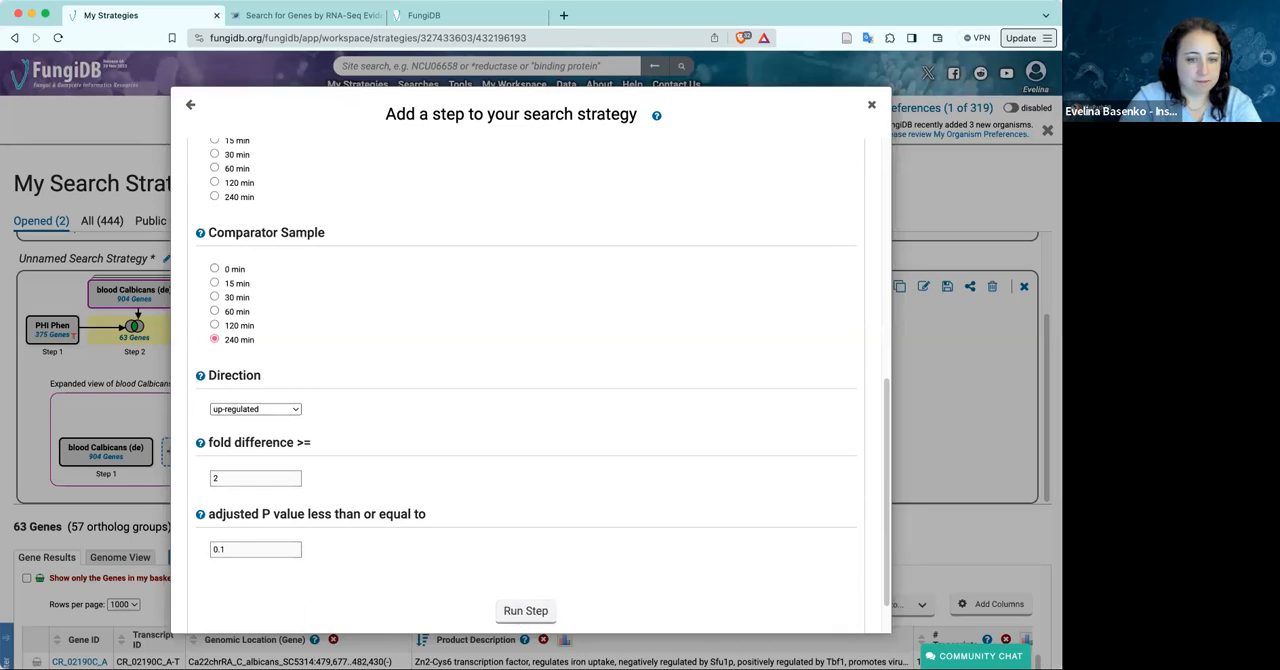
click(525, 610)
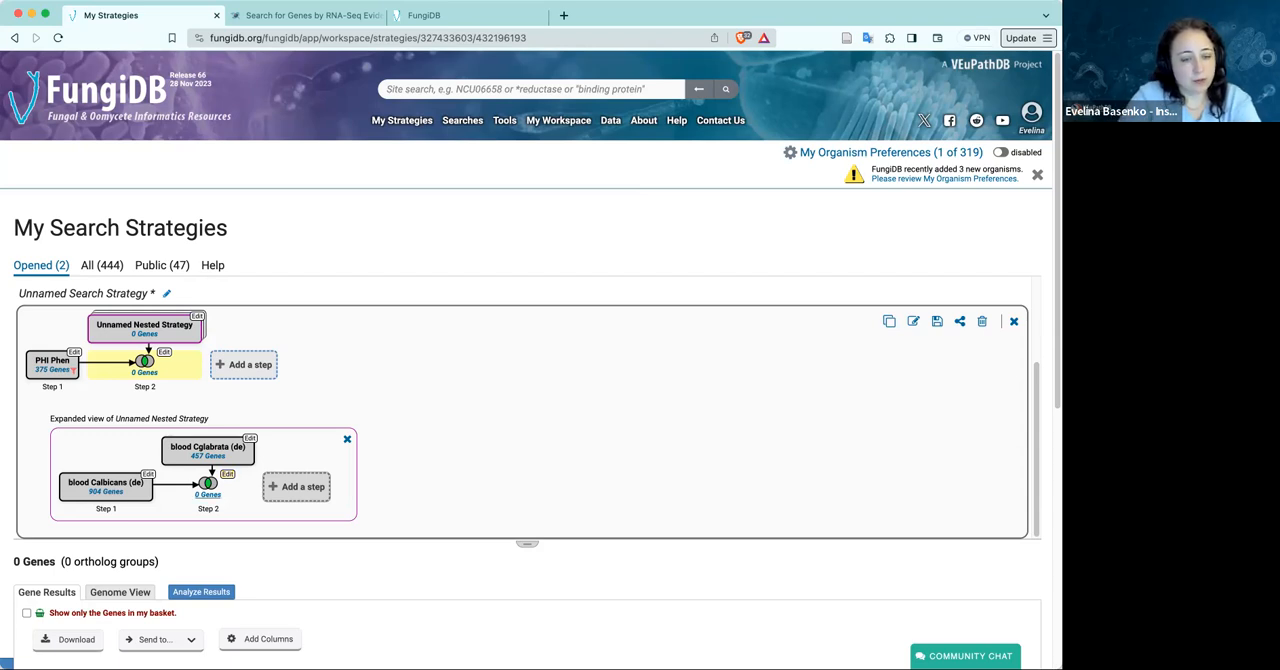
Revise the nested strategy's combination of the two blood searches to 1 UNION 2 and collapse its expanded view
click(228, 474)
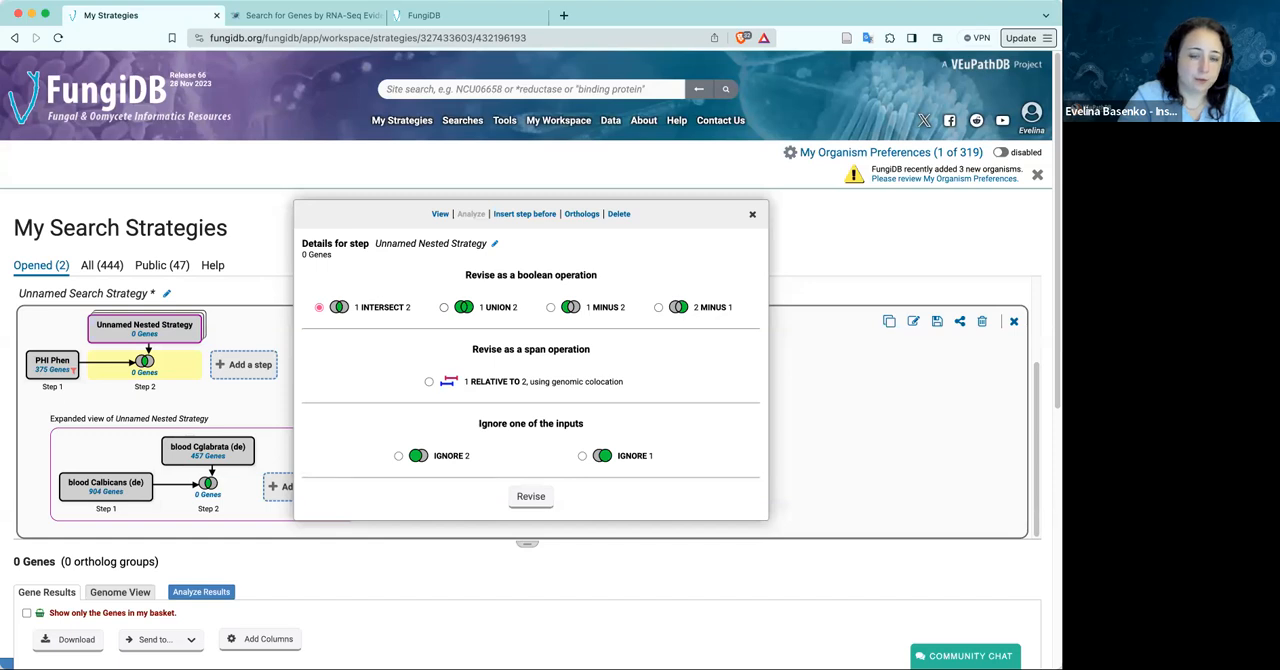
click(444, 308)
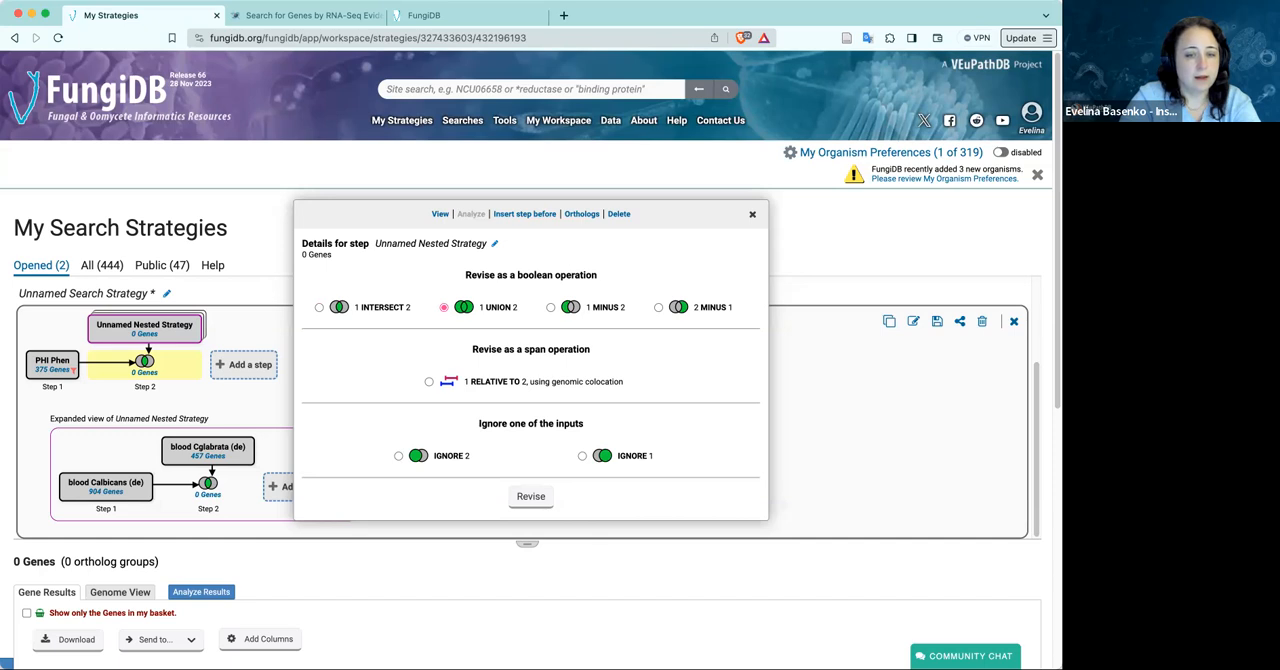
click(531, 496)
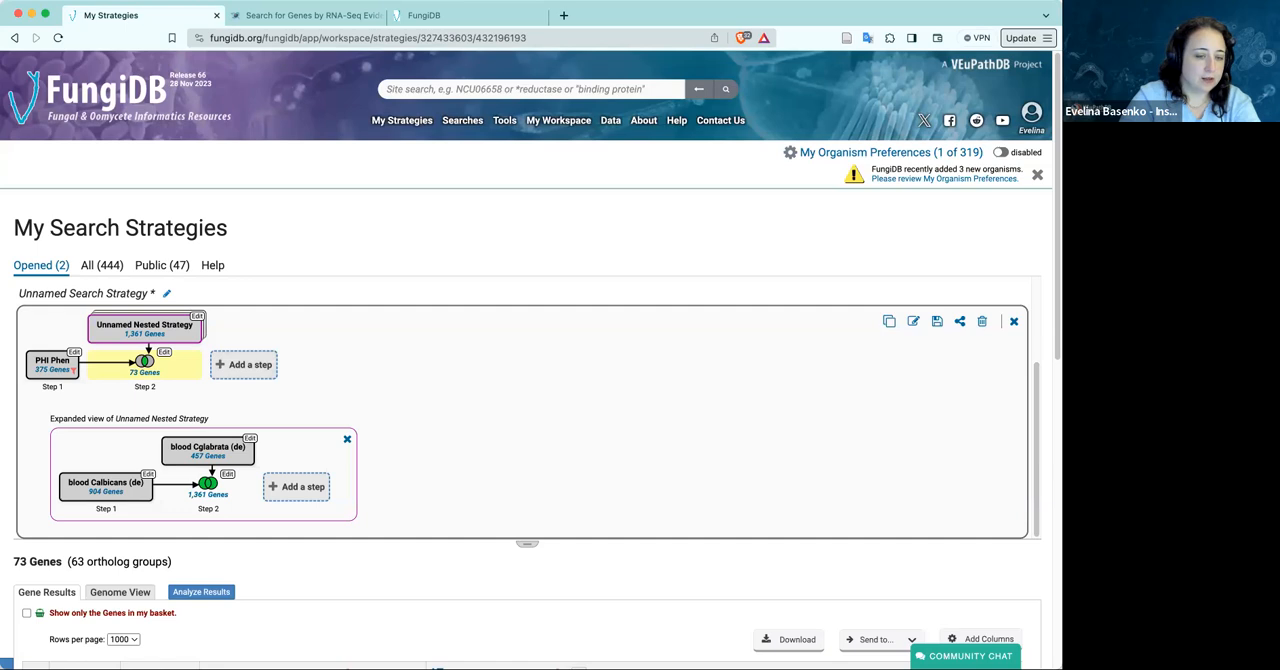
click(347, 439)
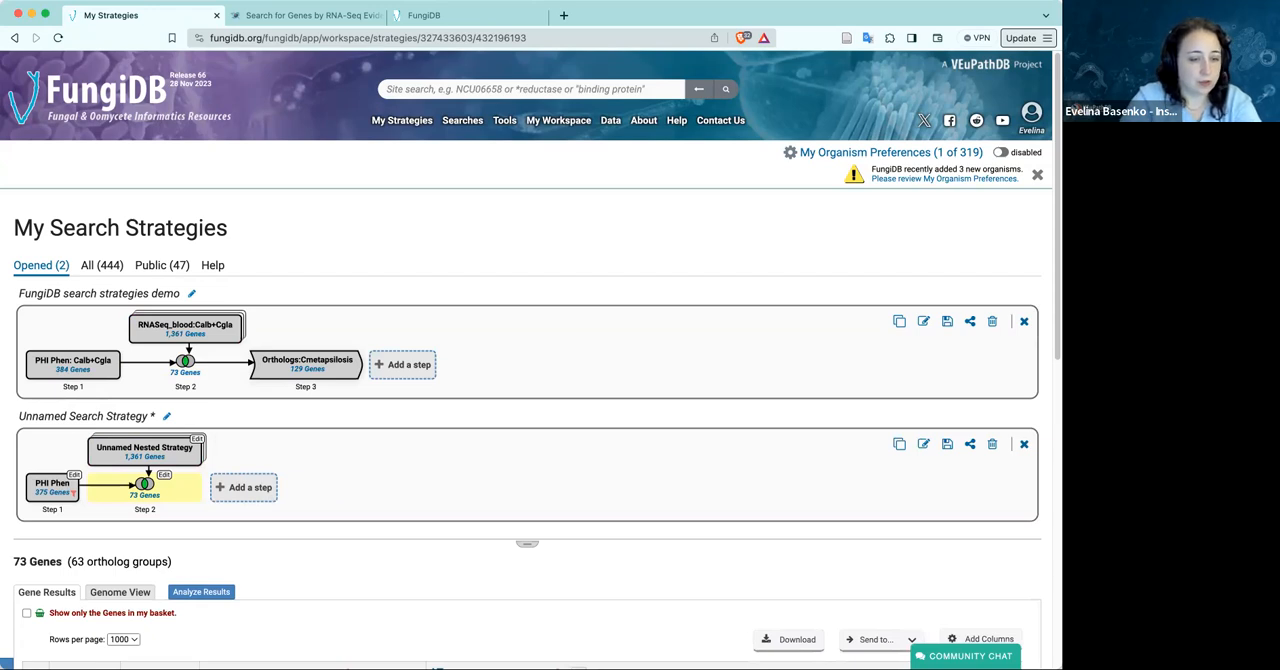
Rename the nested strategy RNASEQ:Calb+Cgla and collapse its expanded view
click(197, 439)
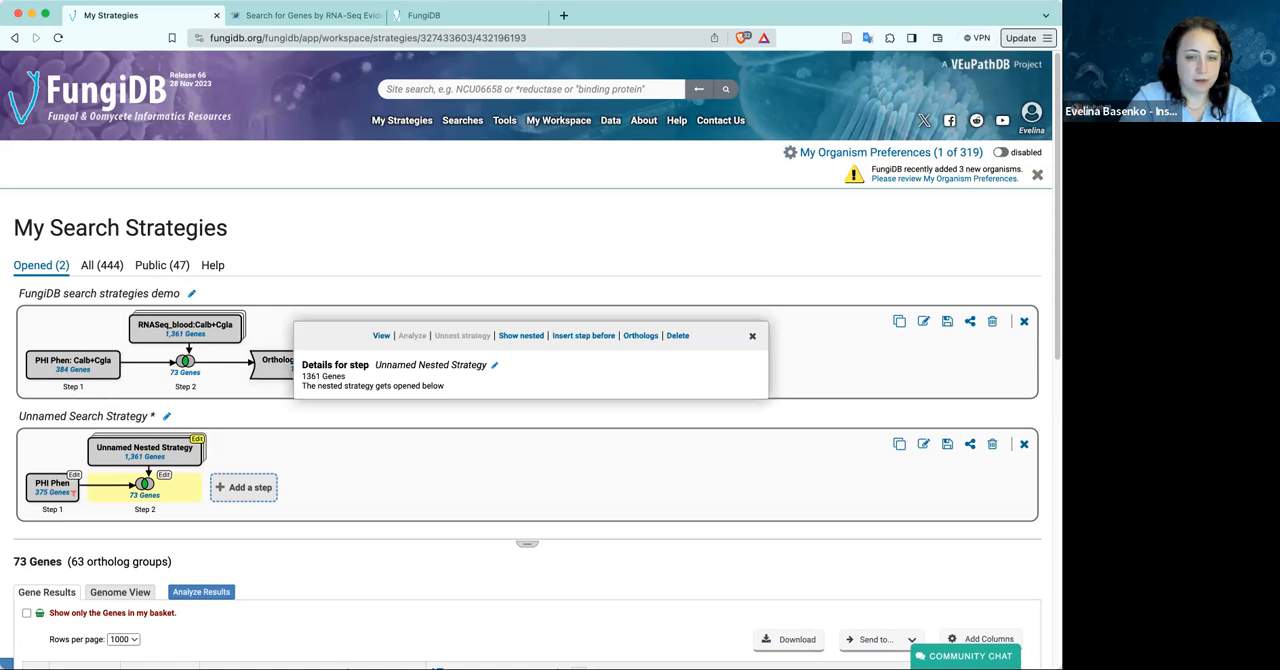
click(521, 335)
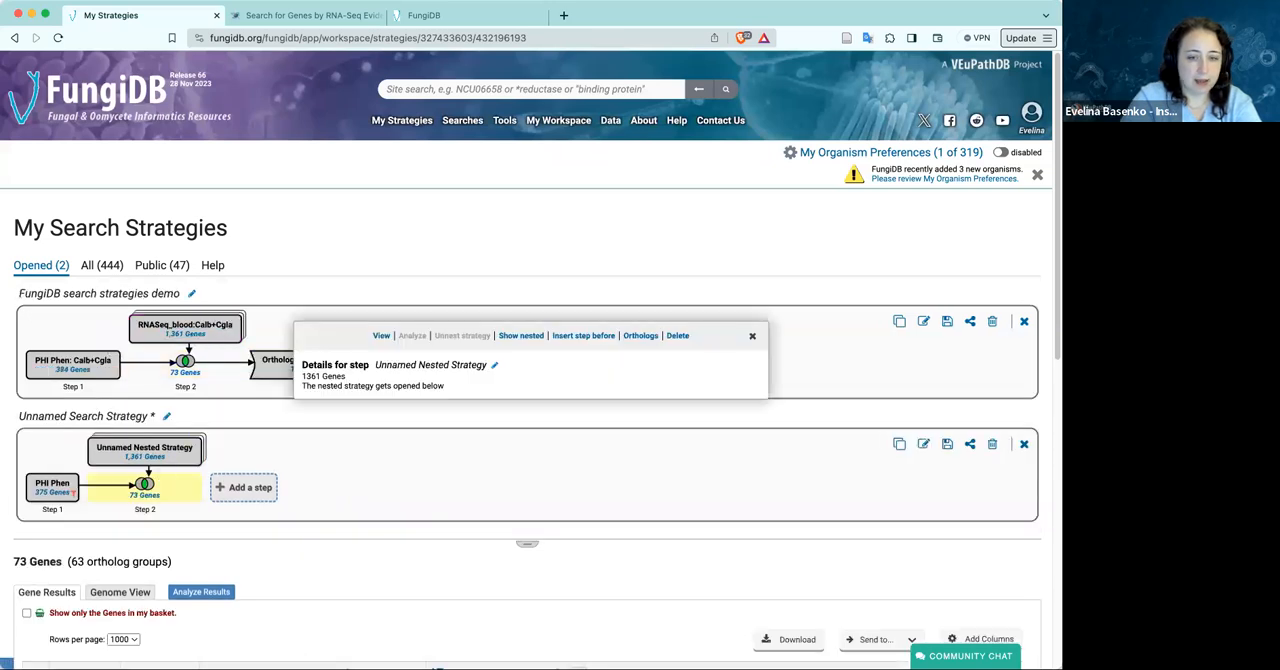
click(494, 365)
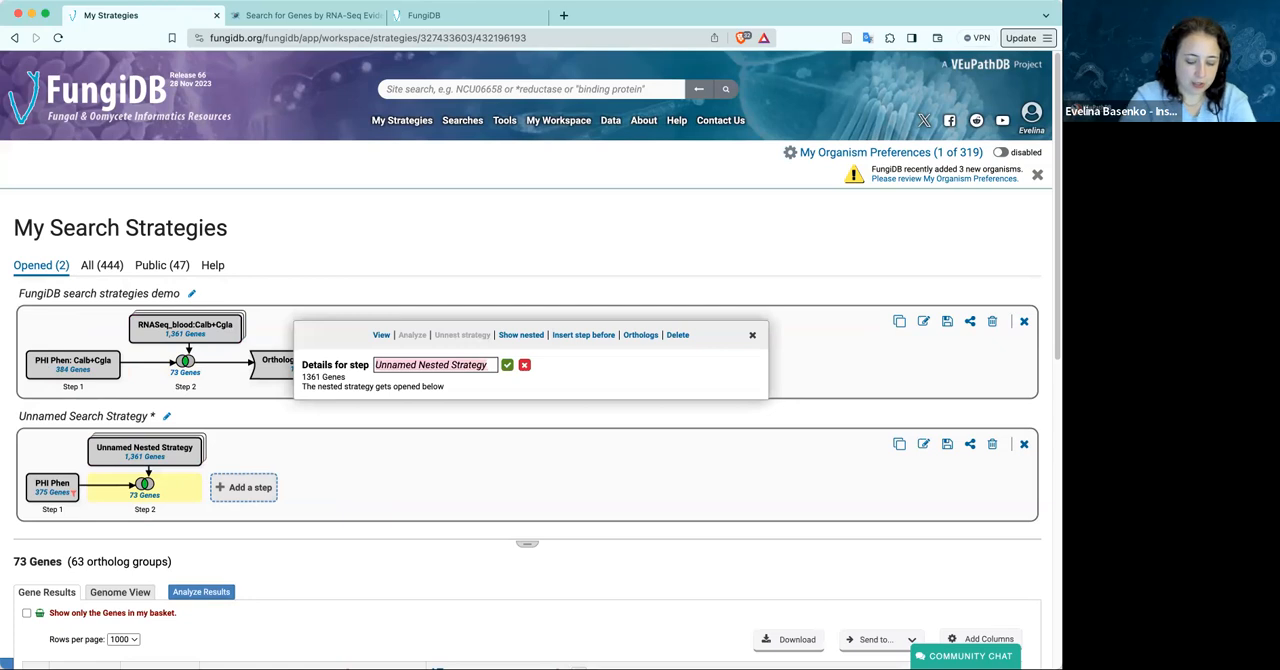
text(RNASEQ)
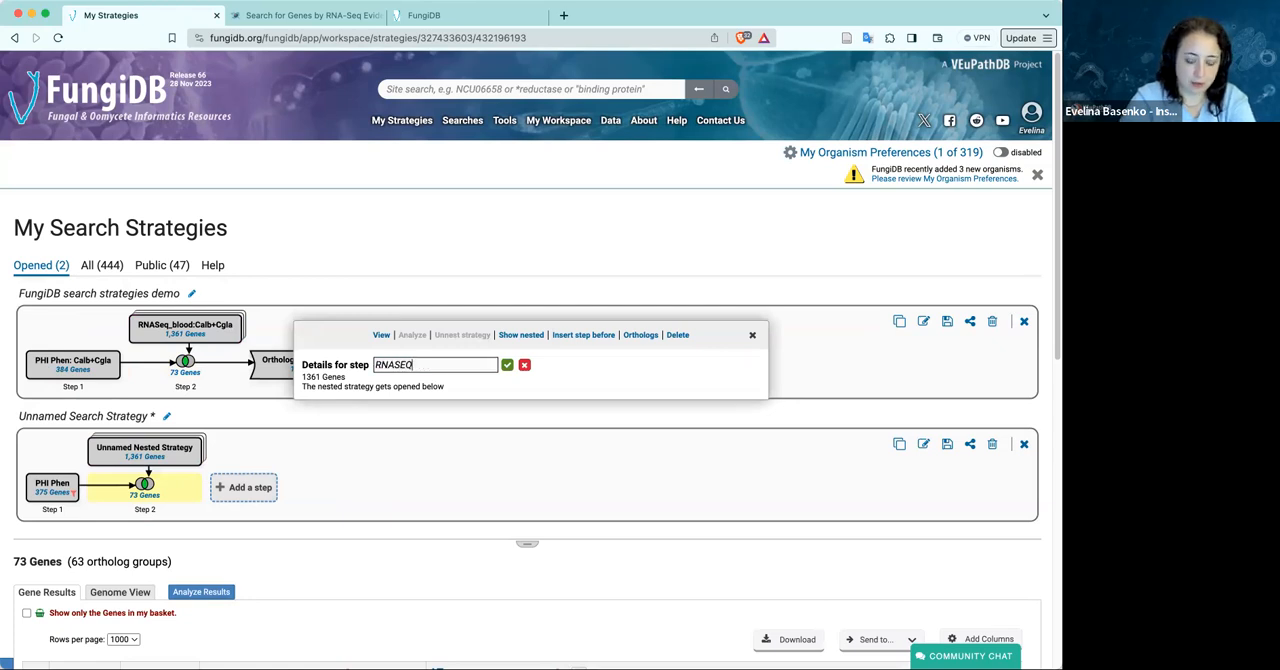
text(:Calb+Cgla)
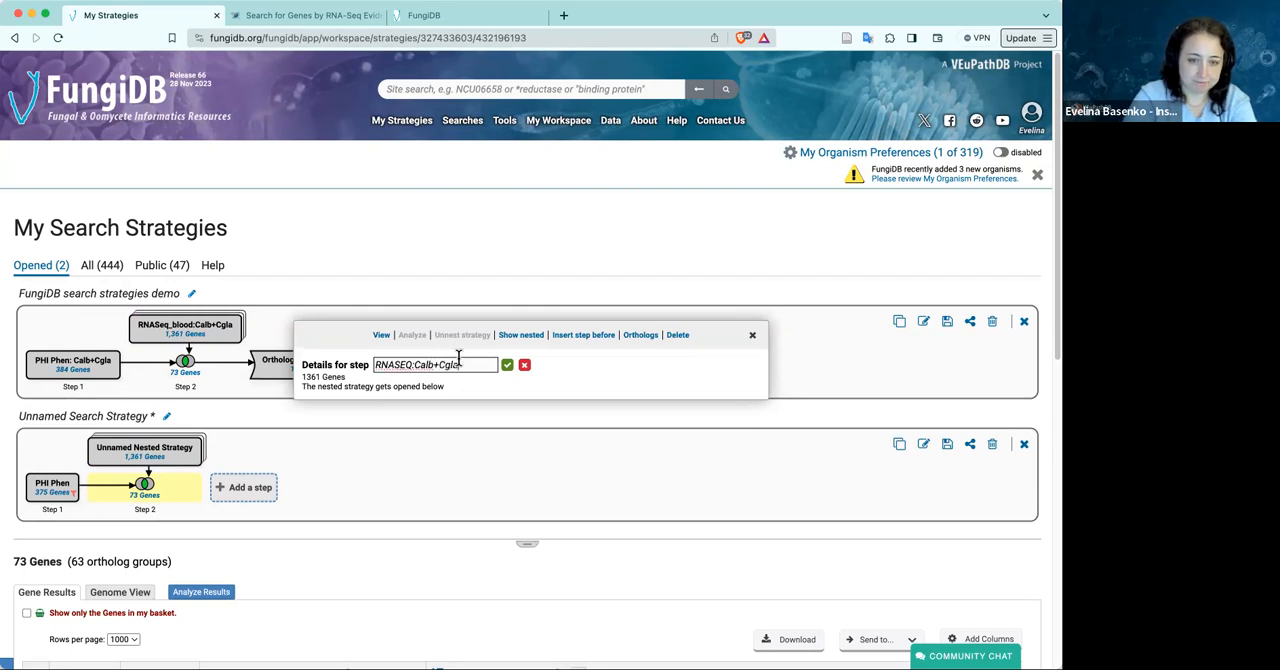
click(507, 365)
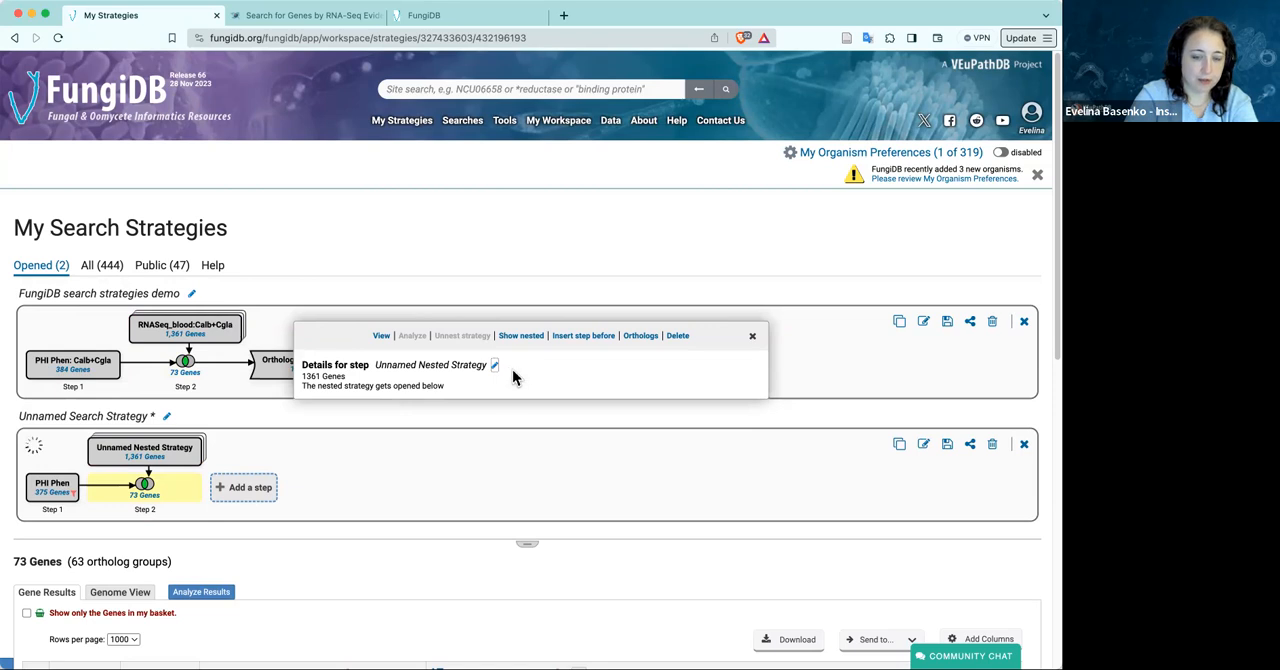
click(754, 339)
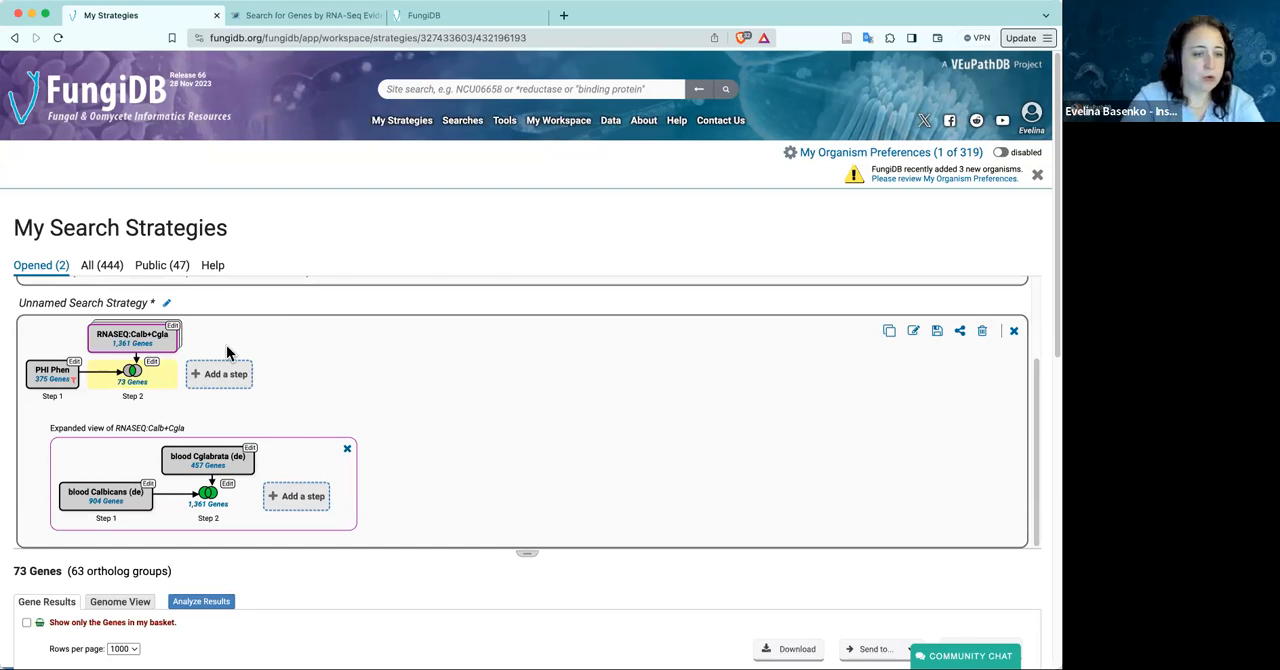
click(347, 450)
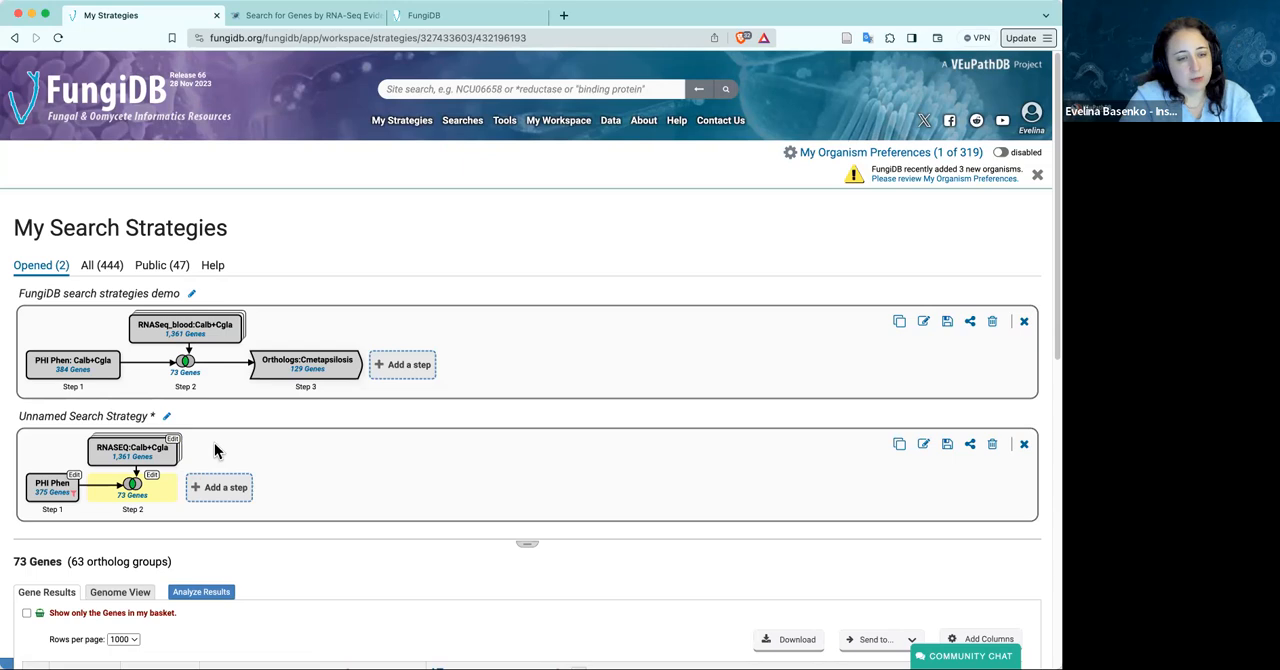
Add a step that transforms the intersected genes into orthologs, with Candida metapsilosis BP57 as the only selected organism
click(229, 497)
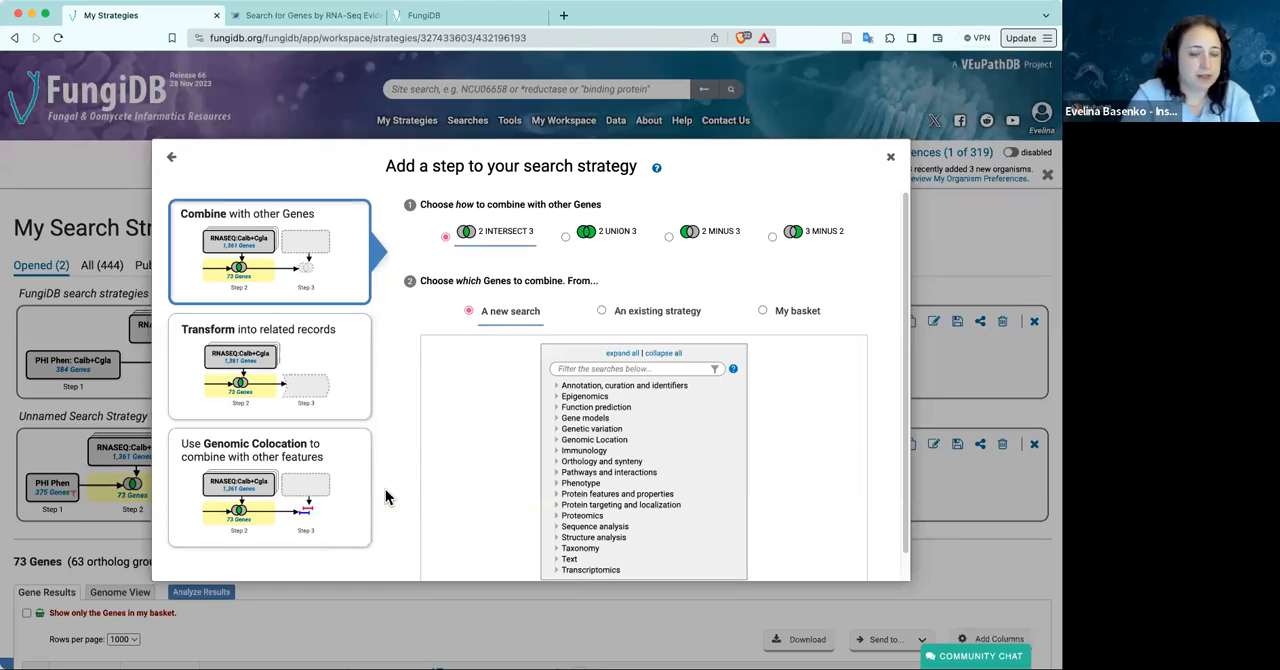
click(322, 350)
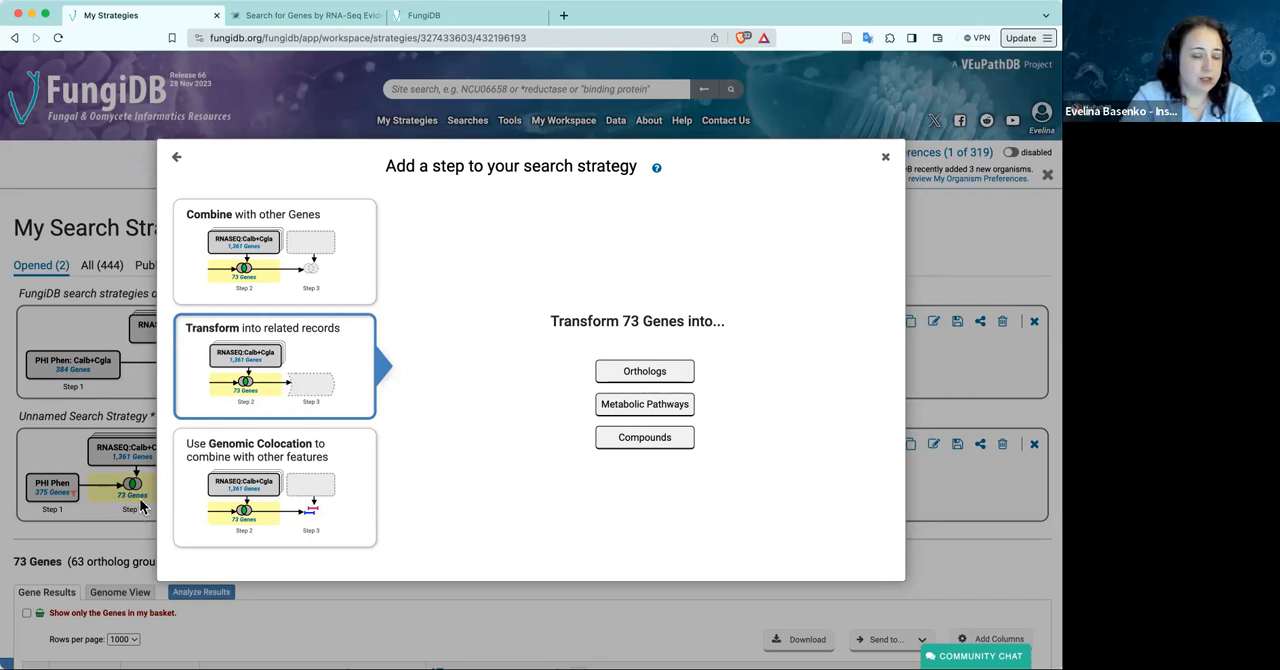
click(658, 376)
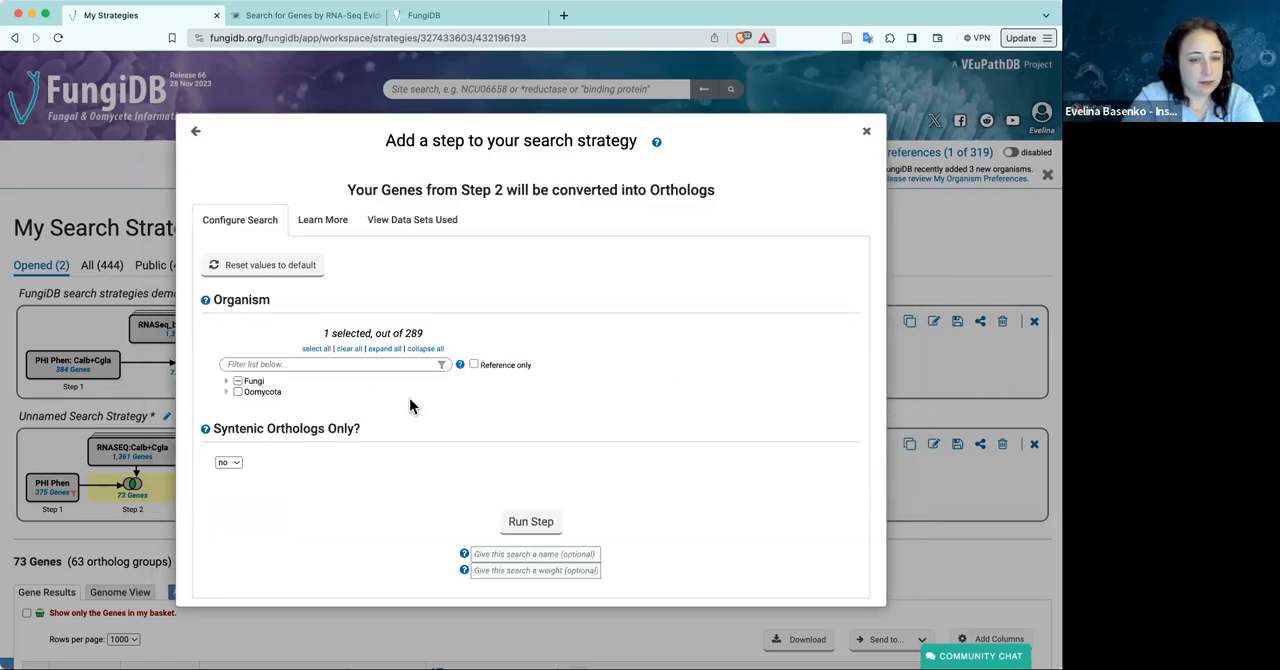
click(349, 348)
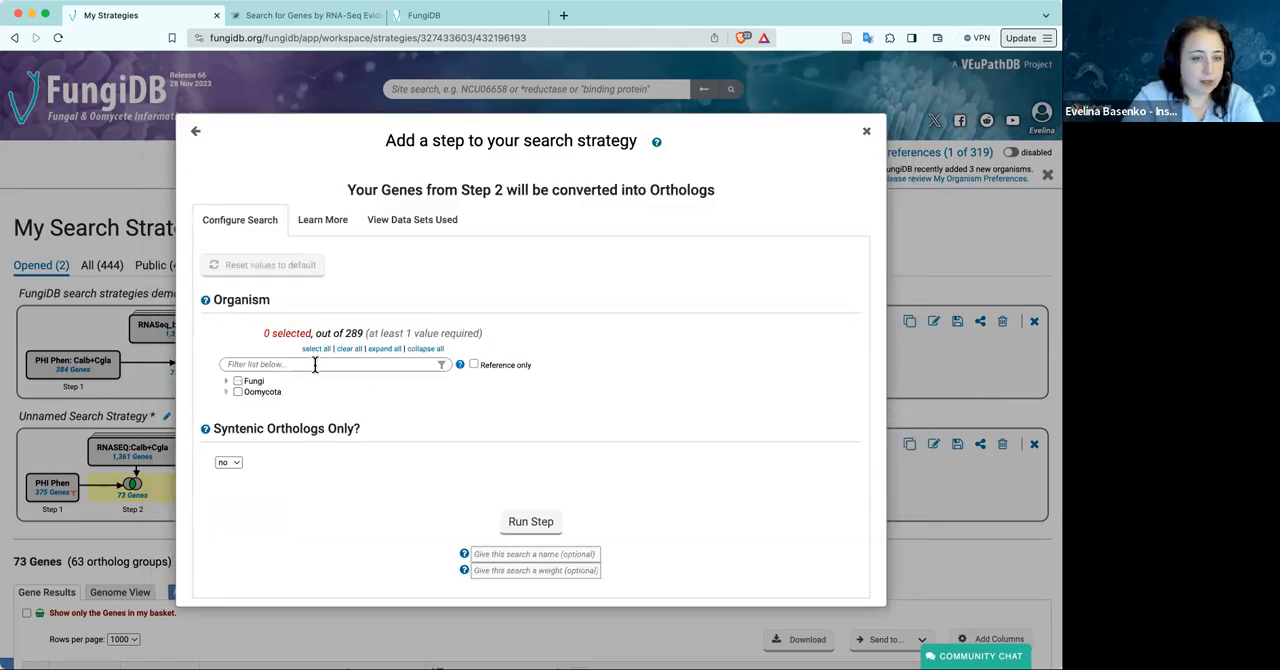
click(315, 364)
text(meta)
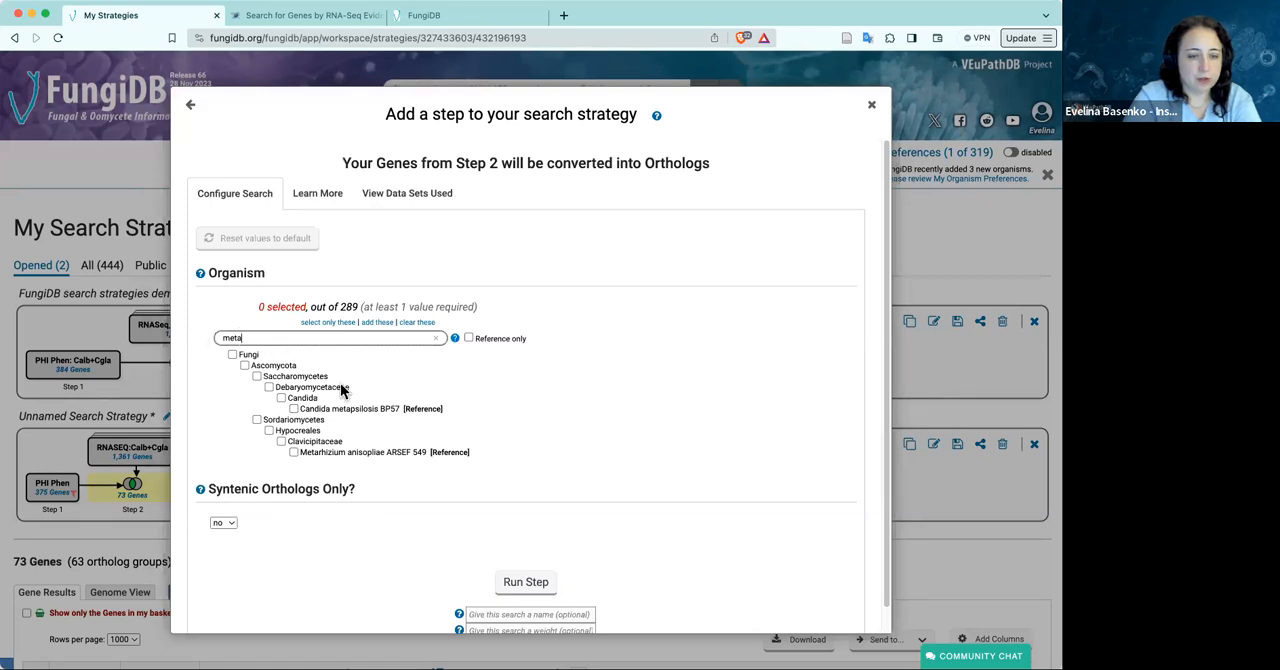
click(294, 409)
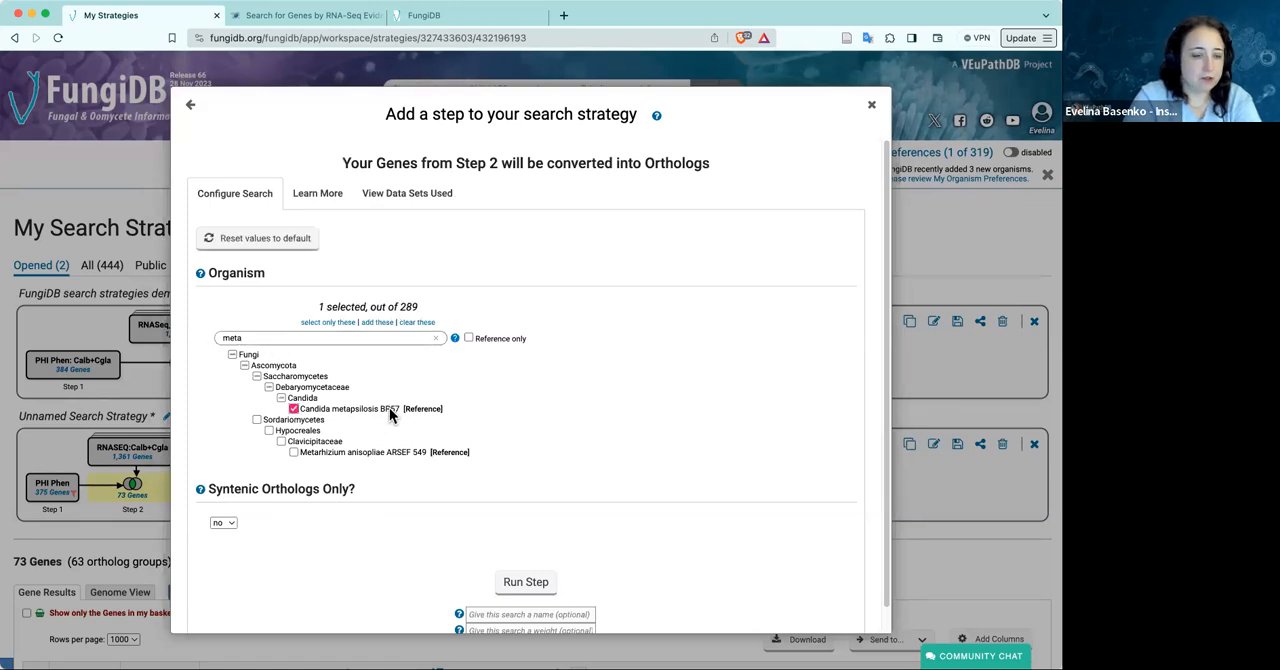
Try yes for Syntenic Orthologs Only, set it back to no, and run the ortholog step
scroll(356, 525, down, 1)
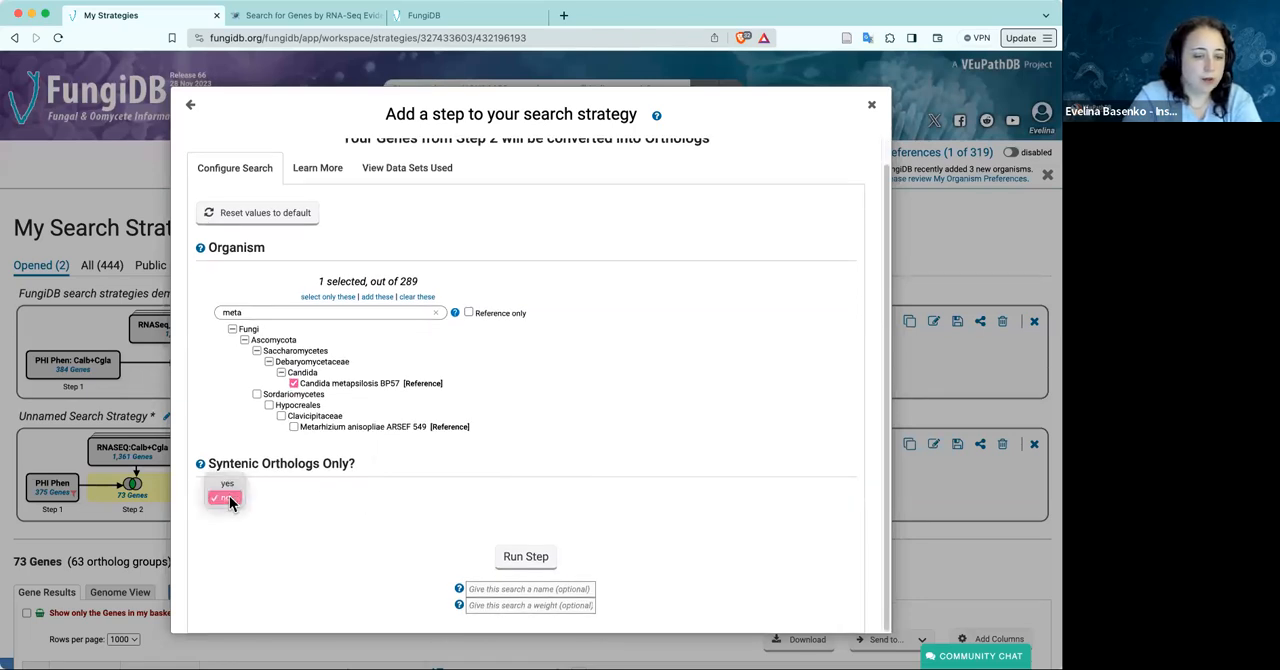
click(228, 497)
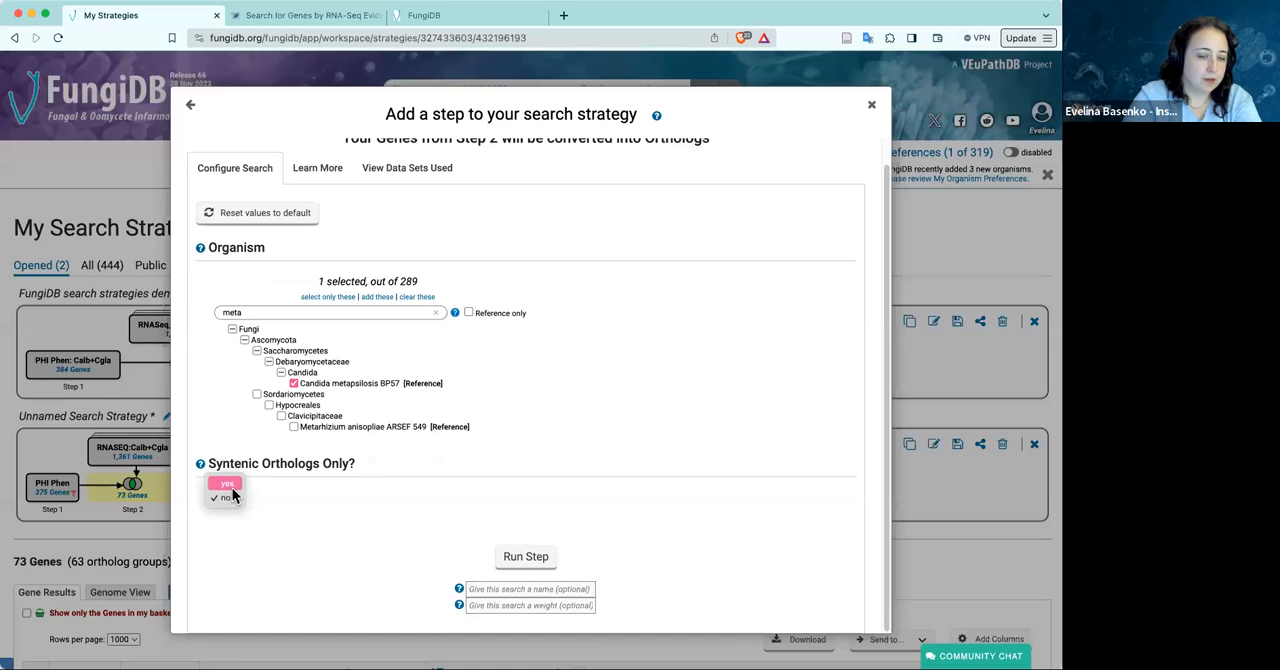
click(229, 485)
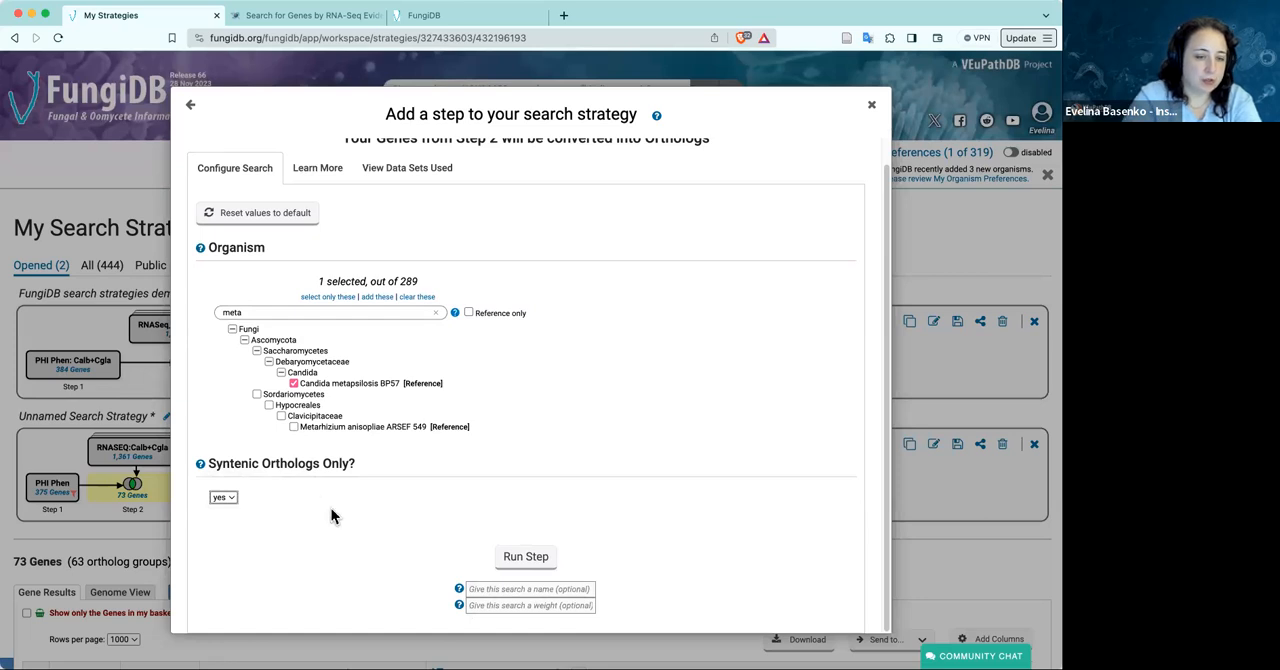
click(236, 500)
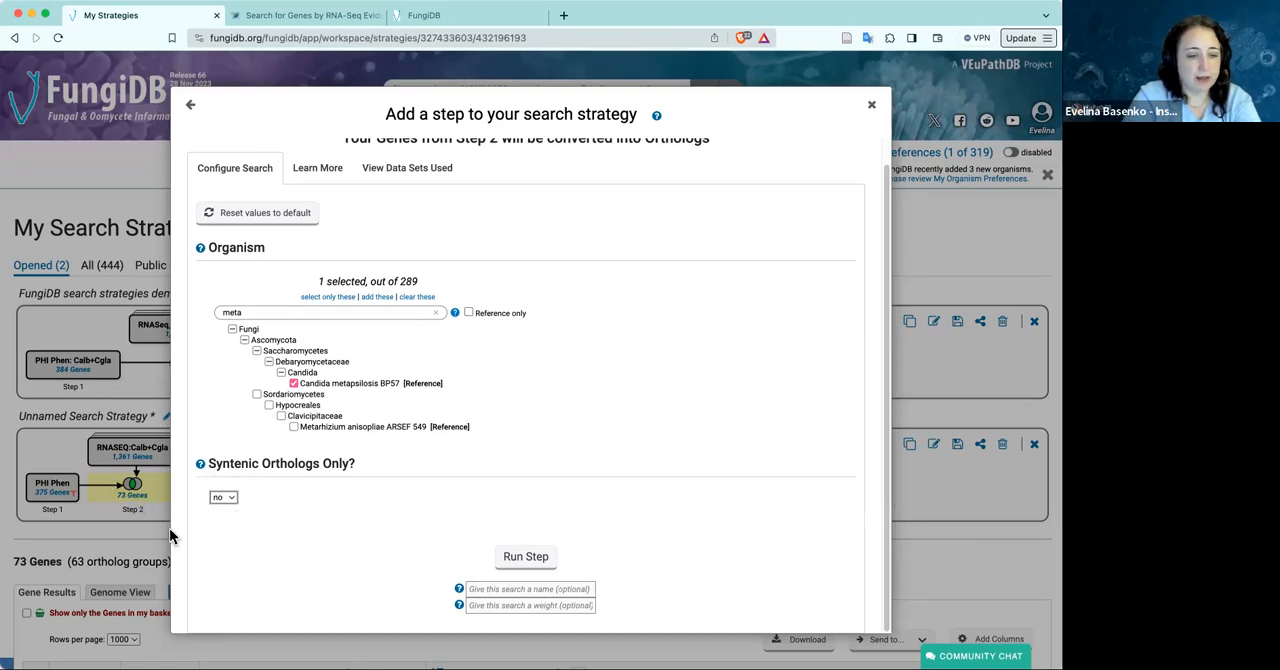
click(511, 555)
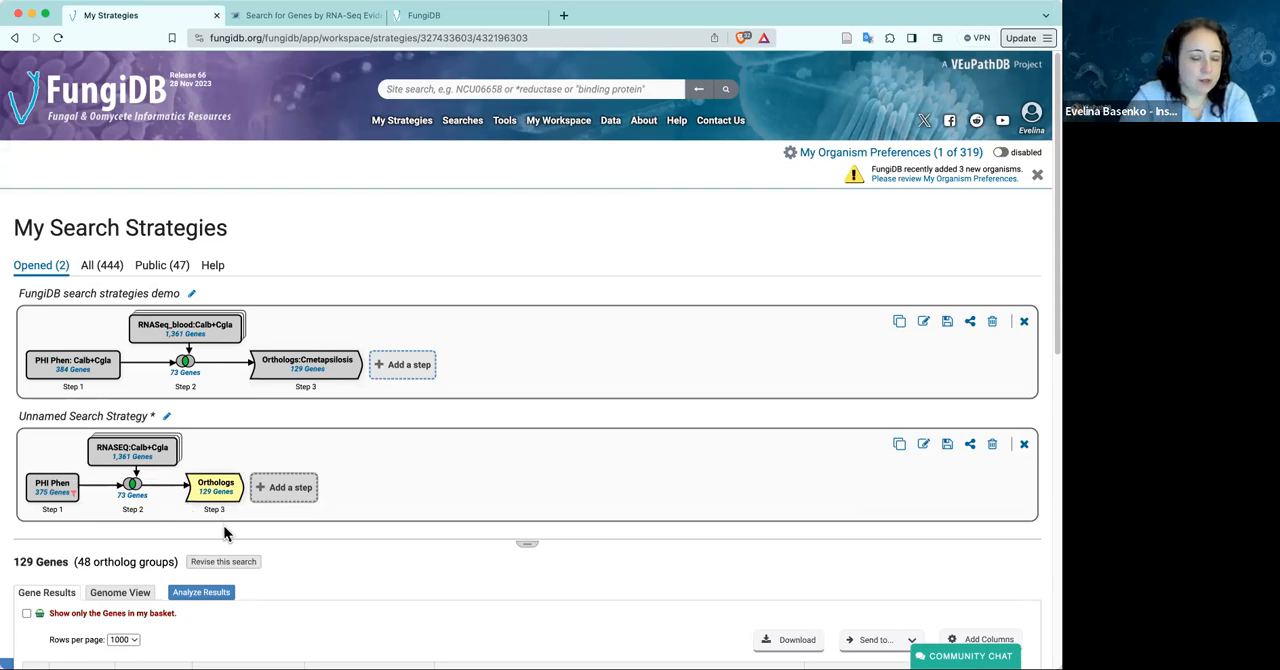
Examine the product descriptions, input orthologs and ortholog groups of the Candida metapsilosis BP57 genes in the results table
scroll(225, 520, down, 5)
scroll(234, 530, down, 1)
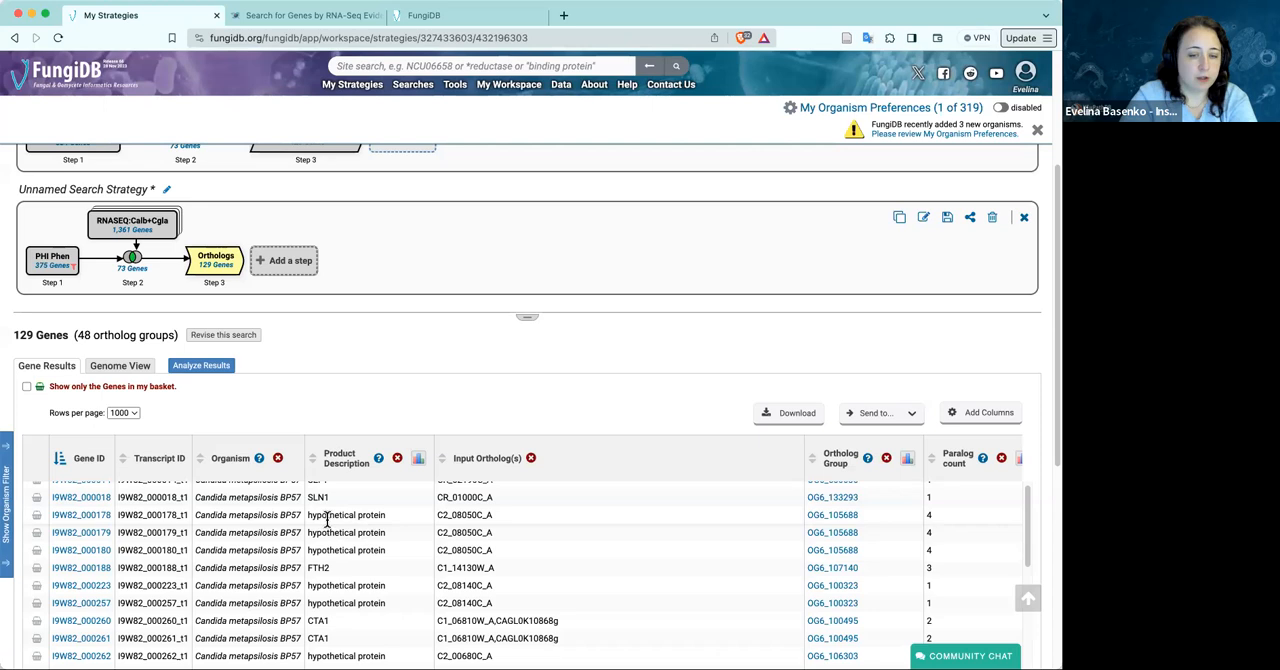
scroll(340, 632, down, 1)
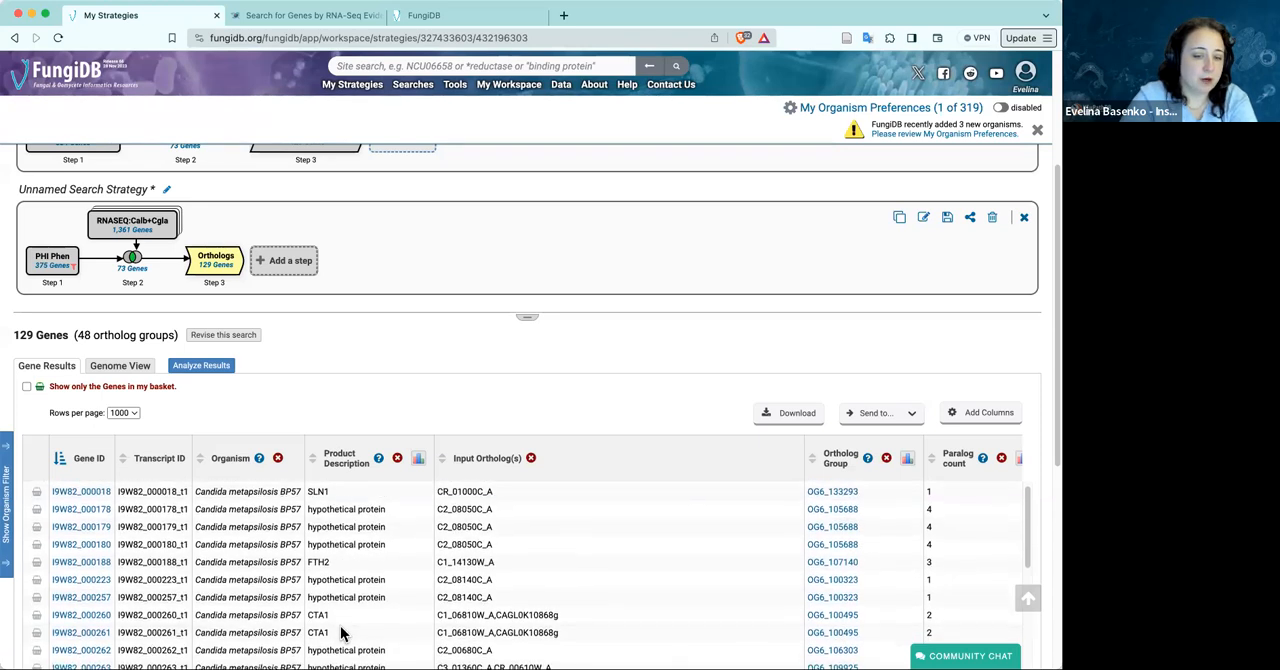
scroll(367, 596, down, 1)
scroll(487, 403, down, 1)
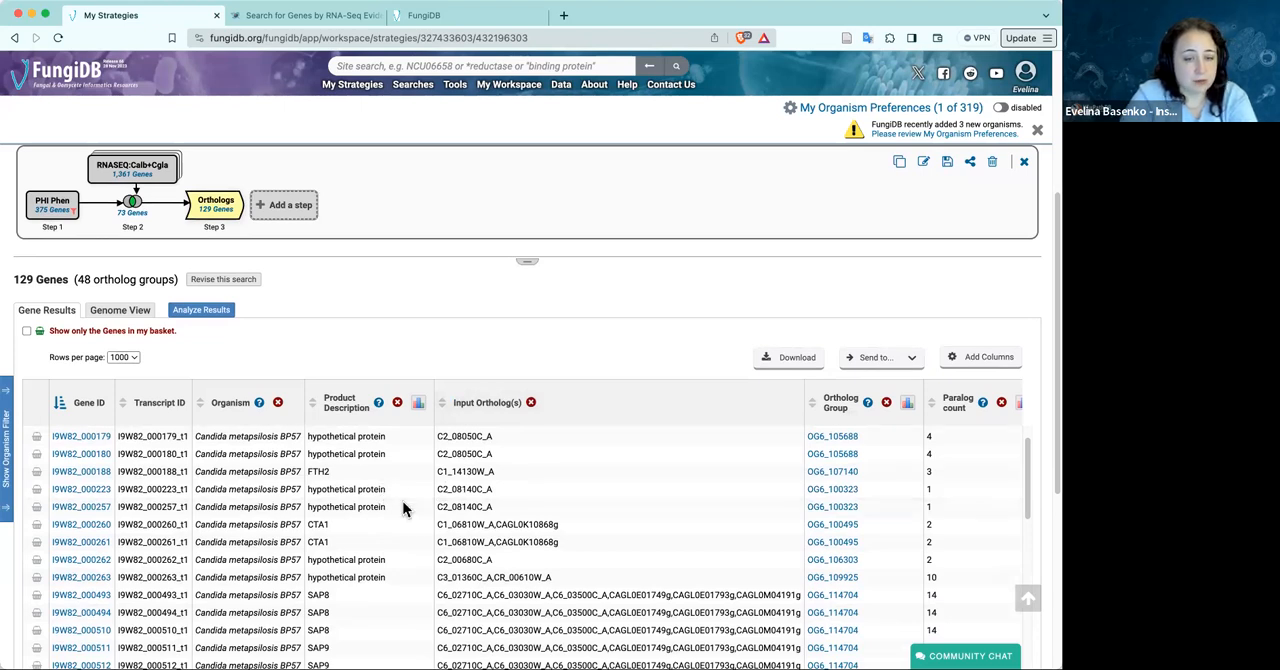
scroll(384, 500, up, 1)
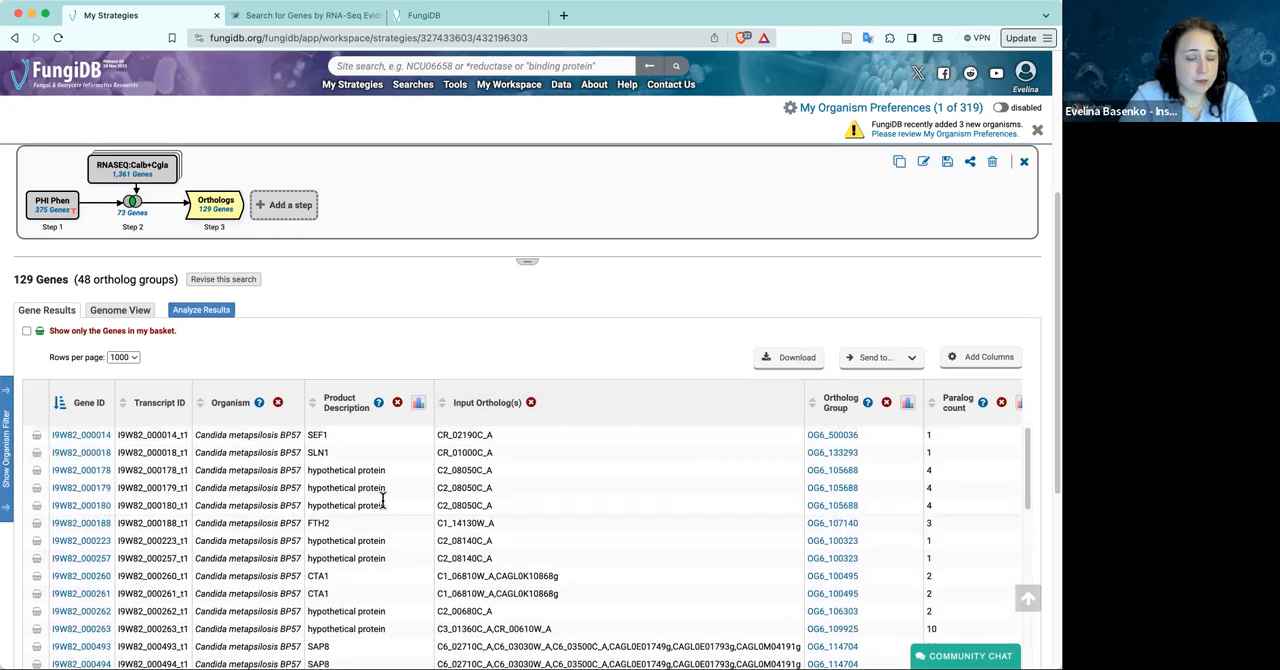
scroll(384, 500, up, 2)
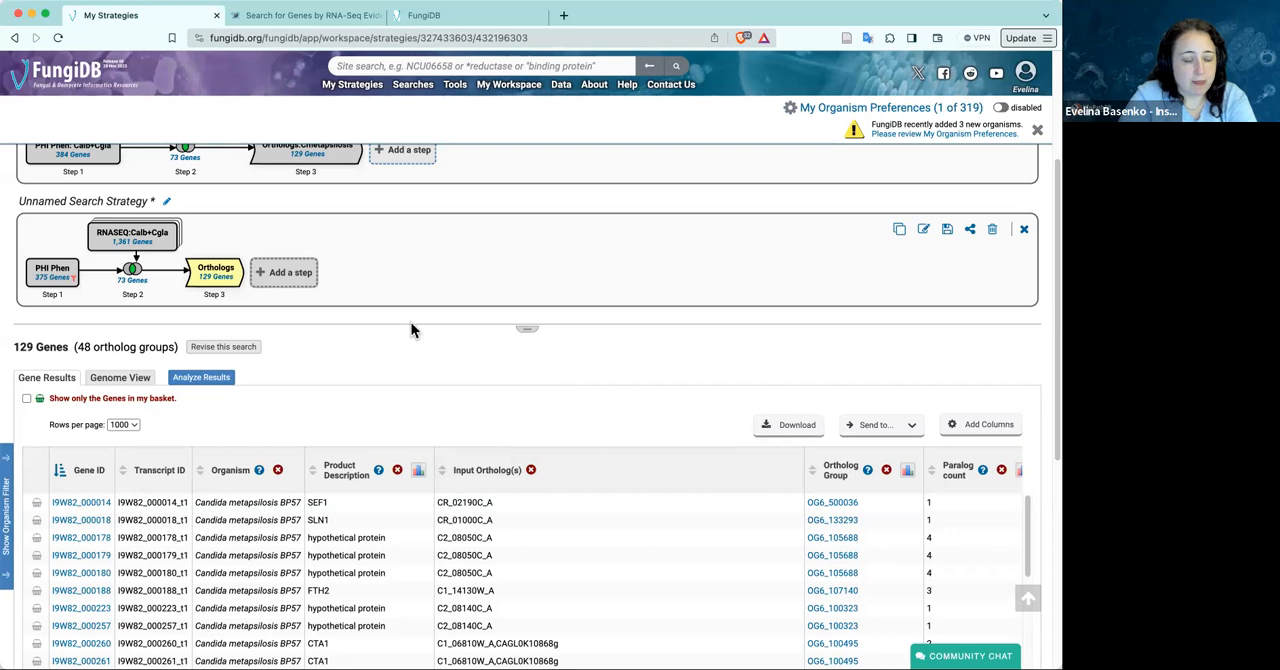
Show the unnamed strategy's Step 2 intersection genes and open a new Gene Ontology Enrichment analysis for them
click(138, 285)
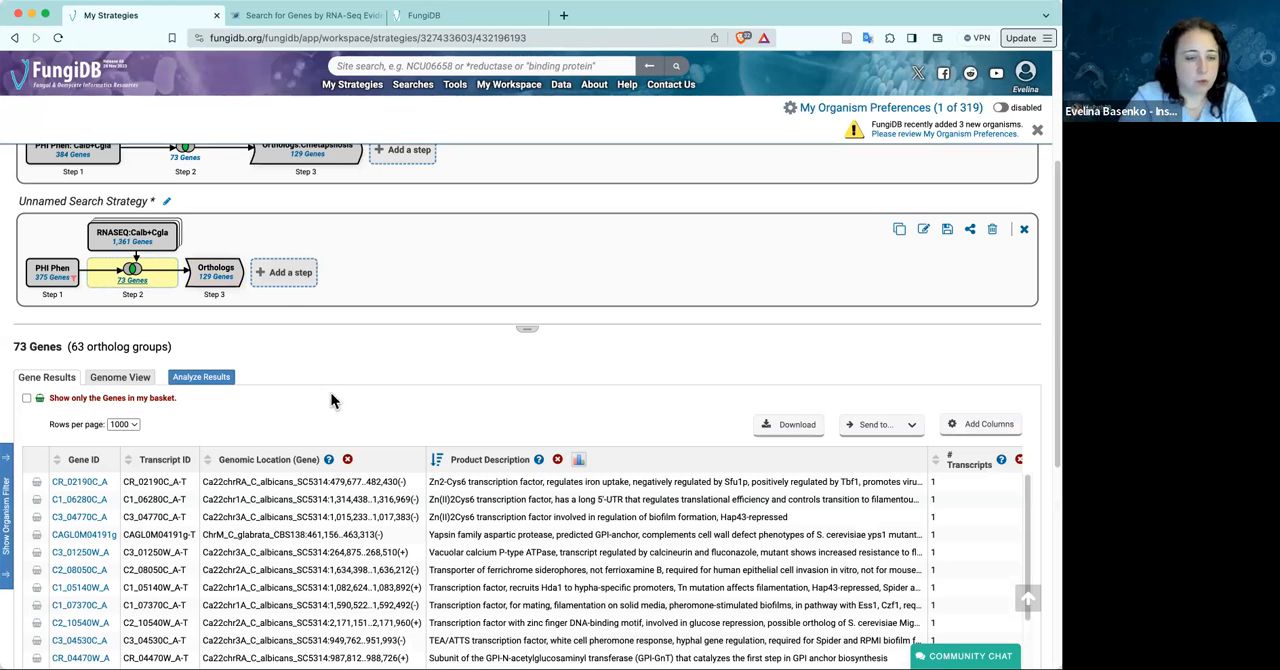
scroll(329, 392, down, 1)
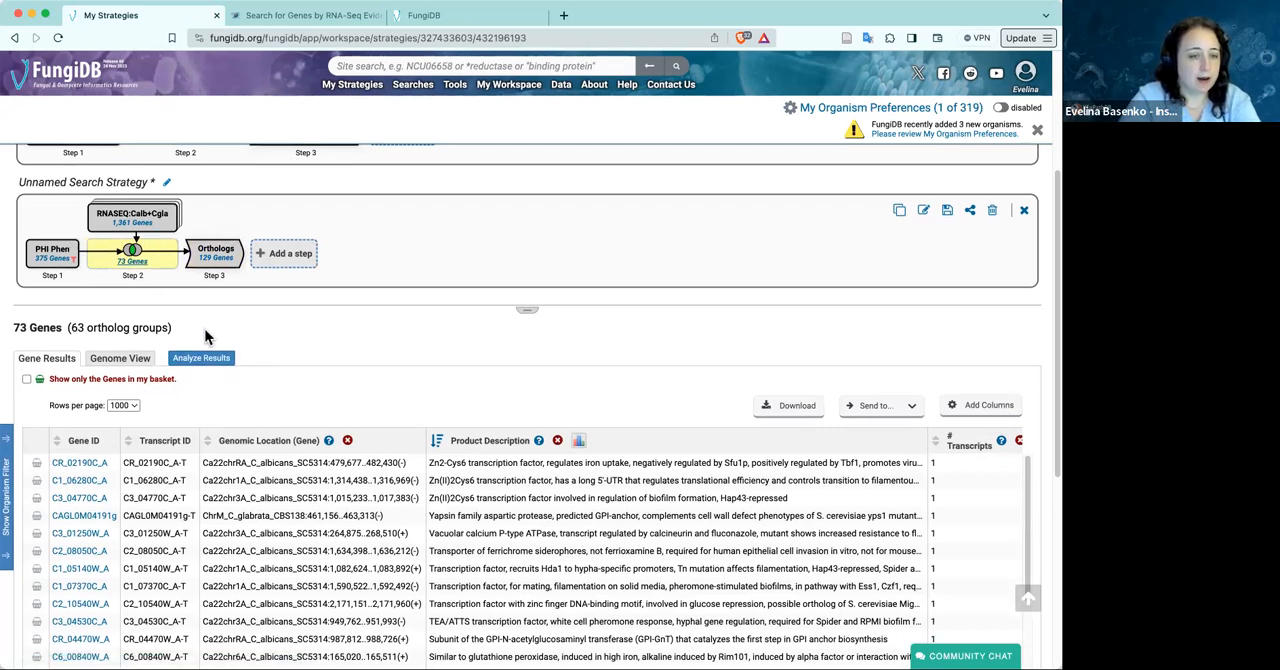
click(207, 362)
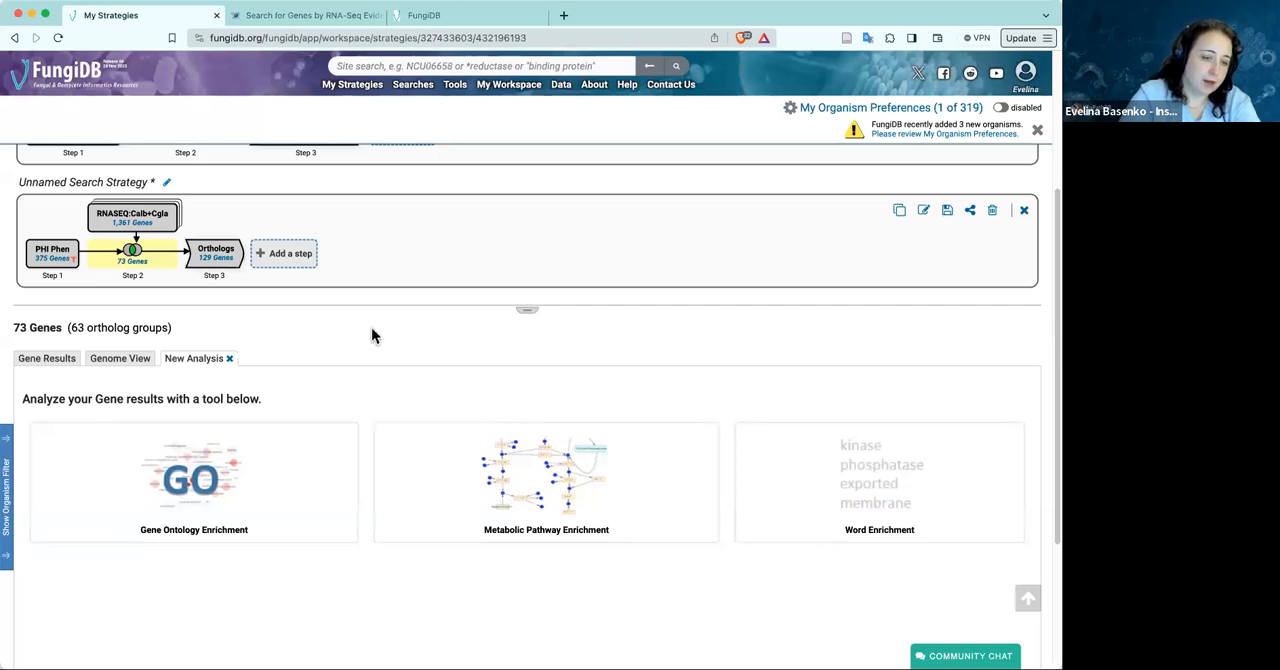
click(198, 477)
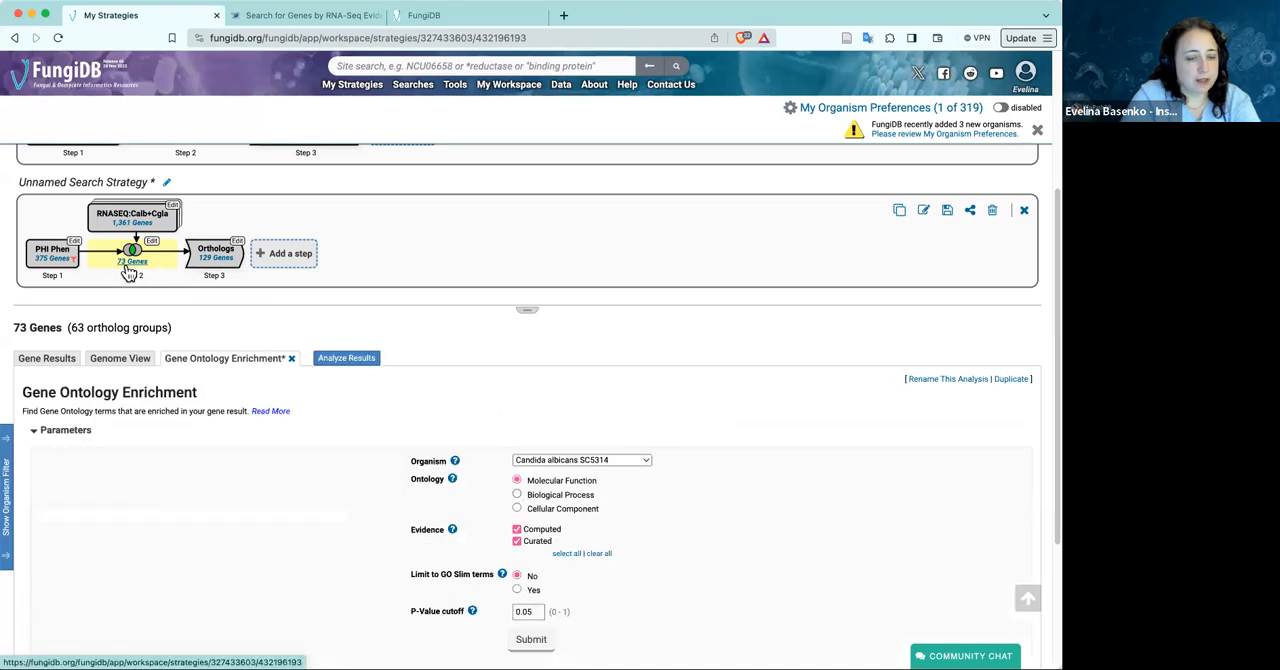
scroll(347, 460, down, 1)
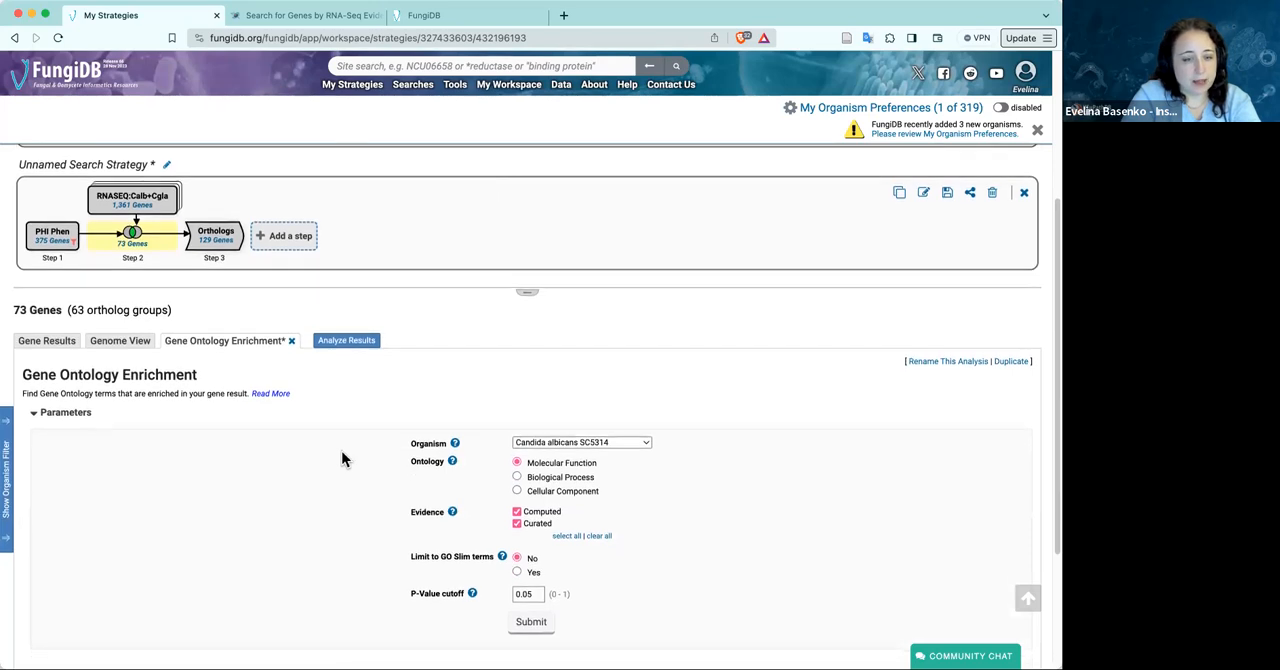
scroll(344, 455, up, 5)
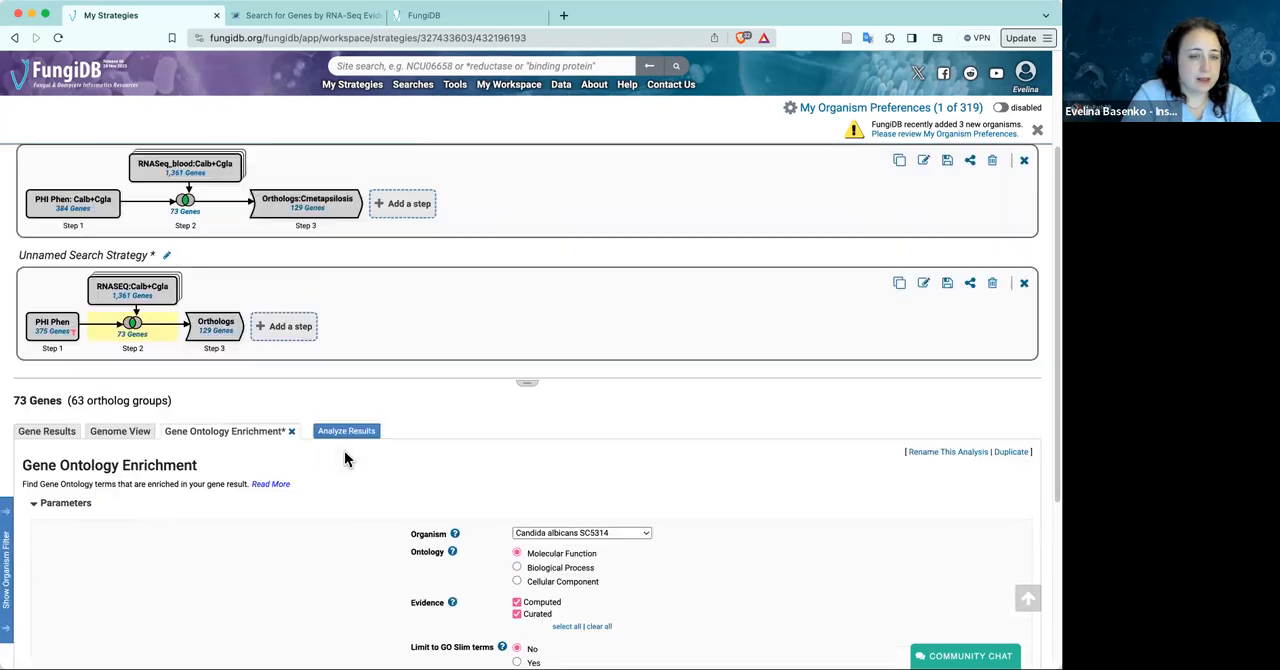
Open the saved Gene Ontology Enrichment analysis for Step 2 of the FungiDB search strategies demo and review its parameters and enriched terms
click(192, 213)
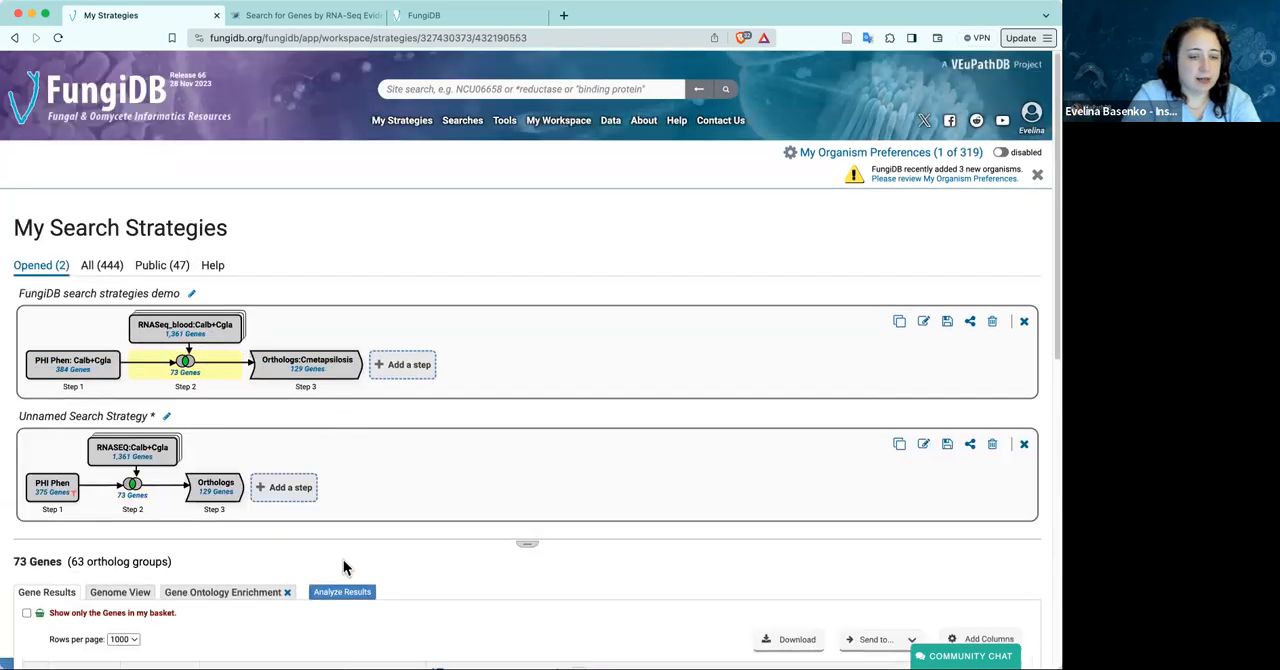
scroll(356, 547, down, 3)
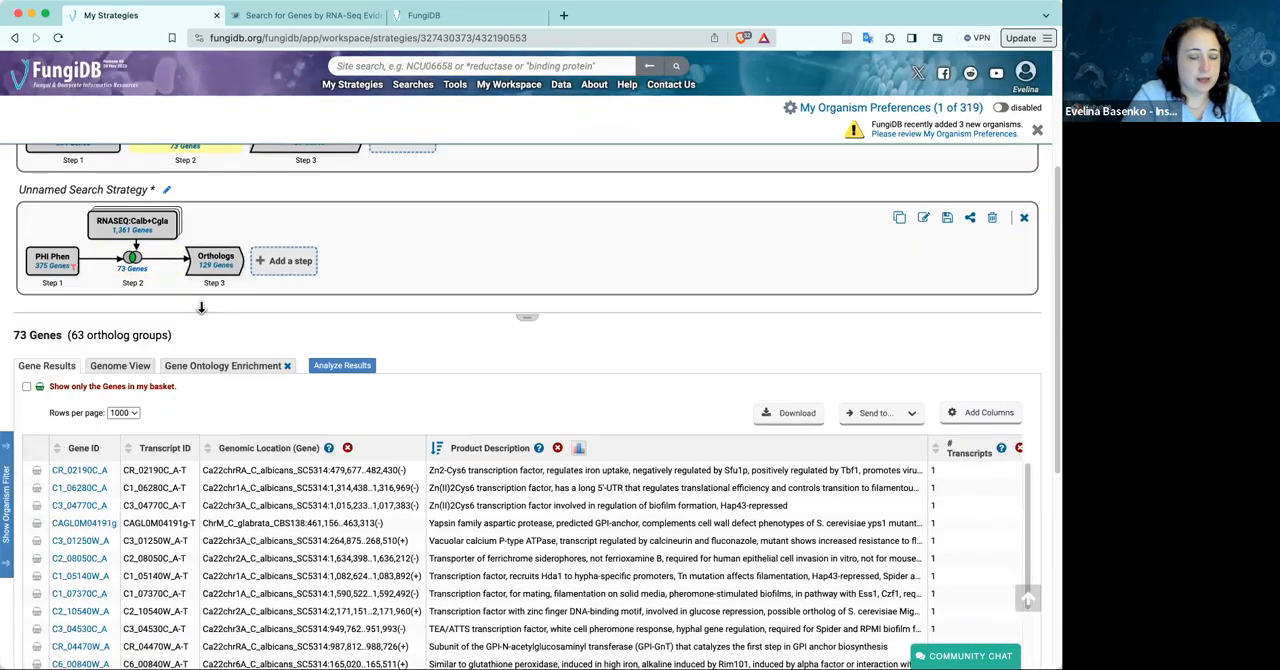
click(220, 368)
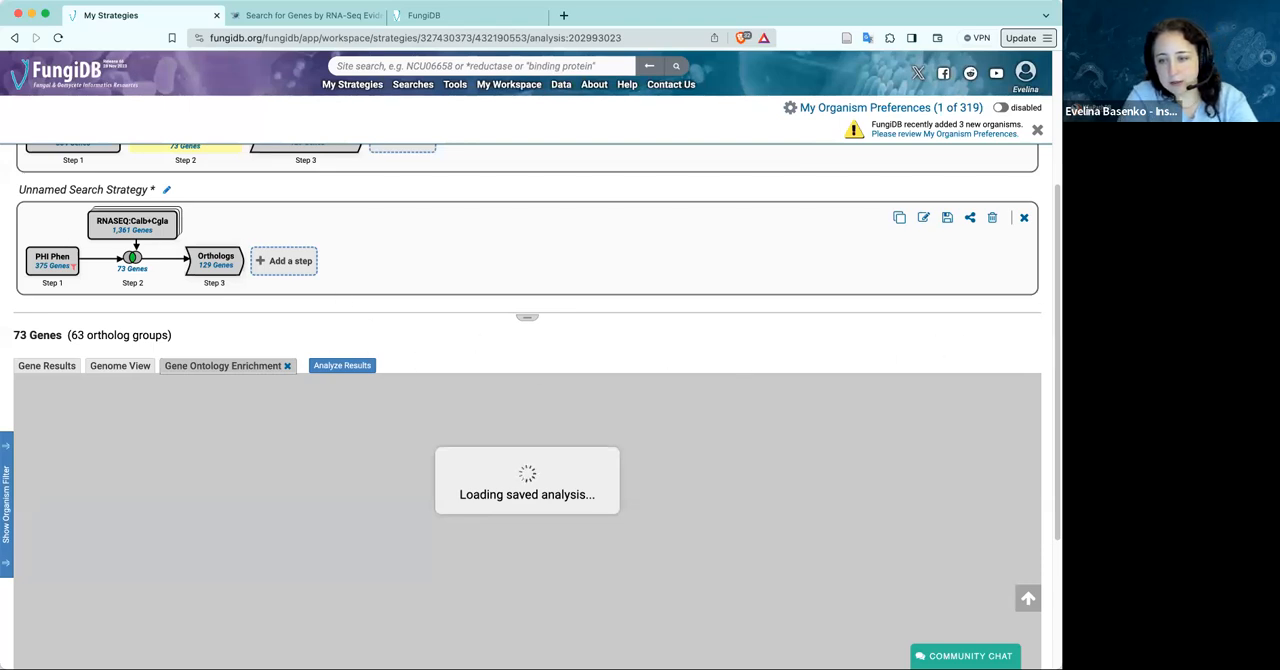
scroll(1048, 320, down, 2)
scroll(527, 400, up, 1)
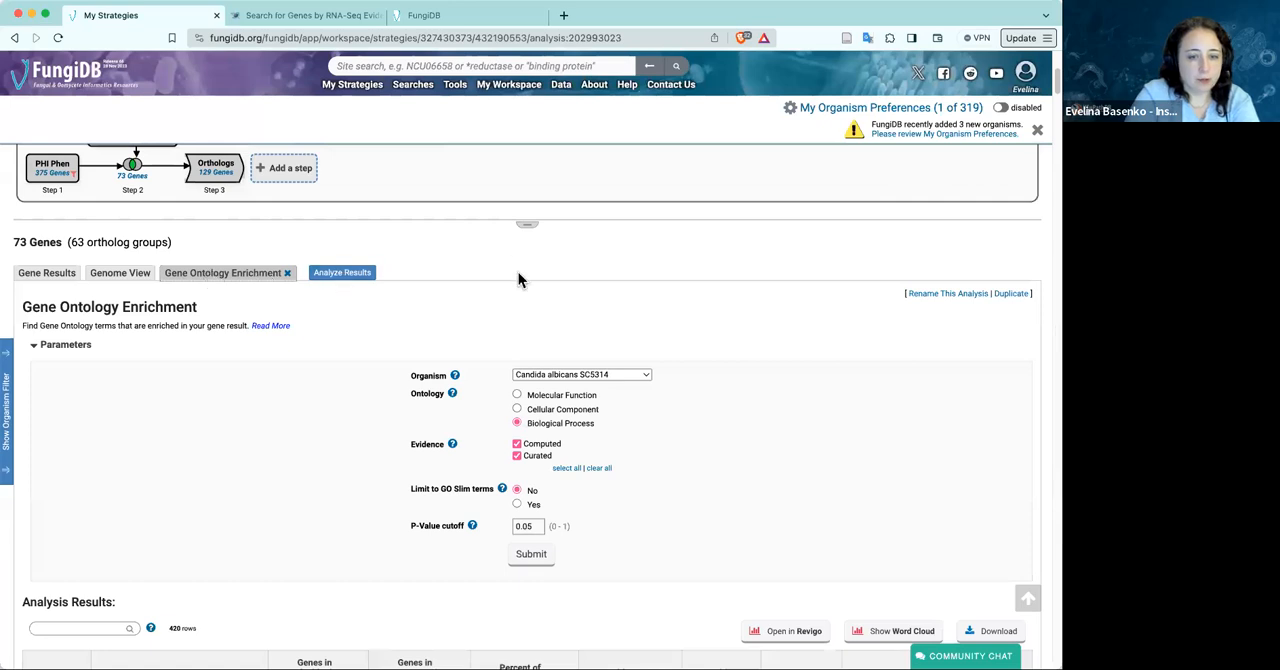
scroll(522, 285, down, 1)
scroll(522, 285, down, 1)
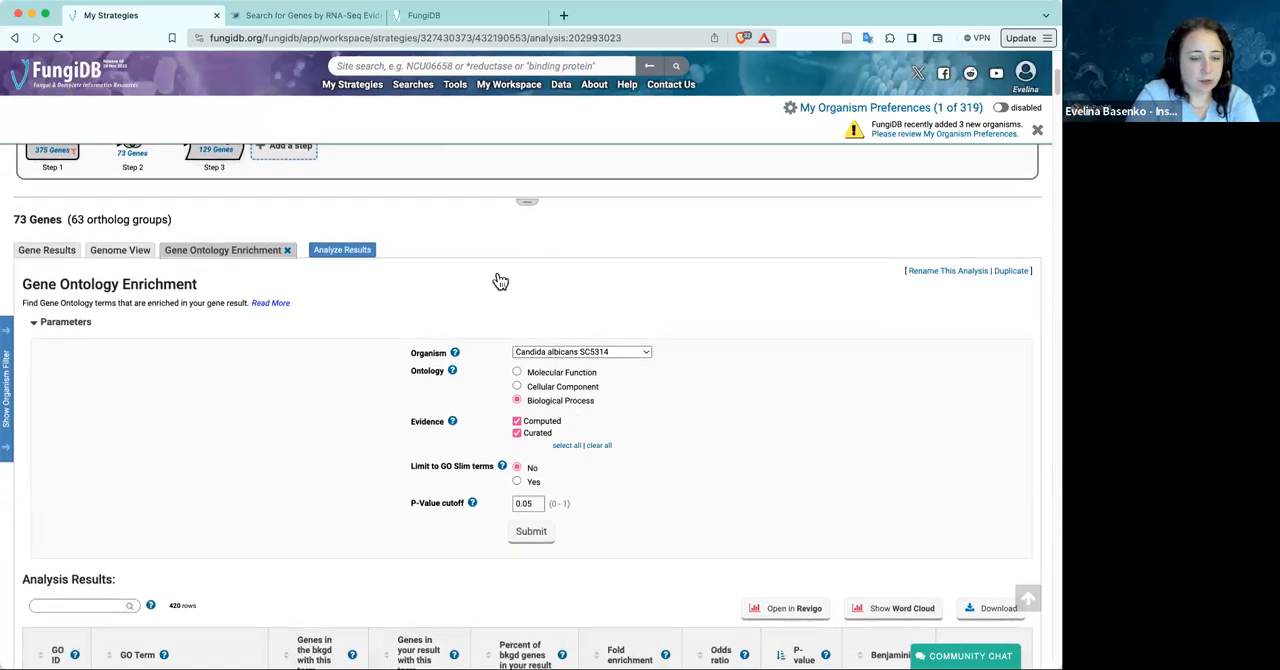
scroll(466, 453, down, 6)
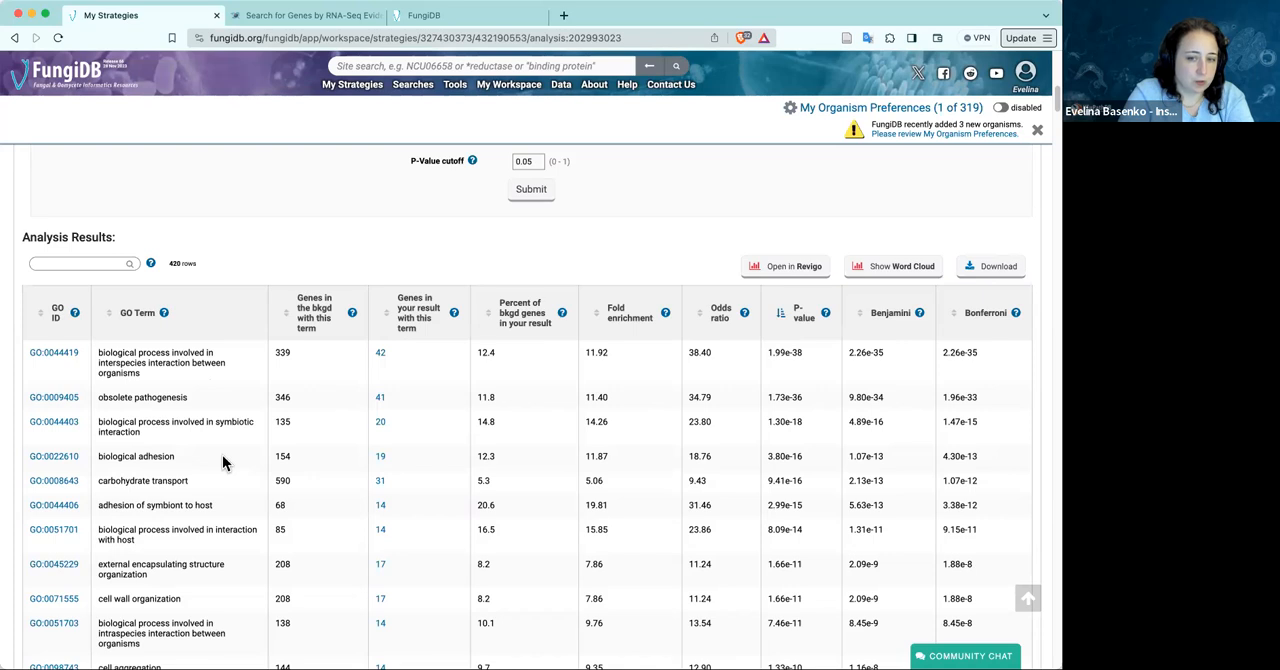
Switch to the HostDB RNA-Seq Evidence search and select the "blood" text in its data set filter
click(305, 16)
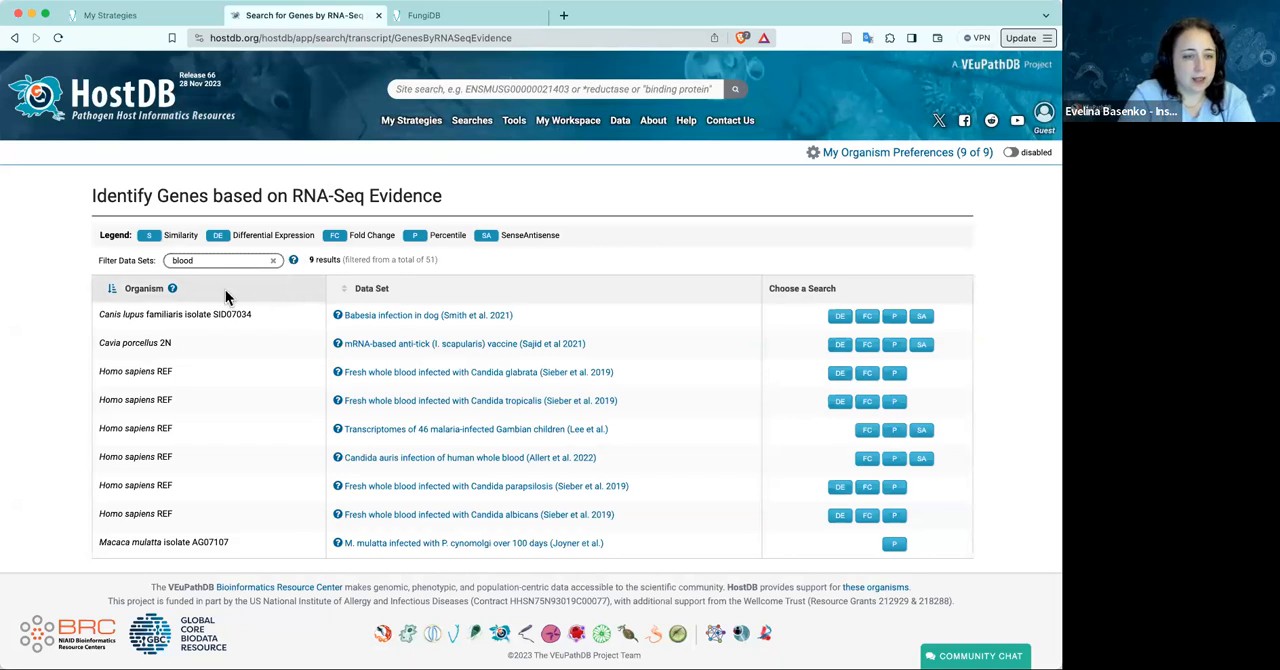
click(200, 261)
double_click(200, 261)
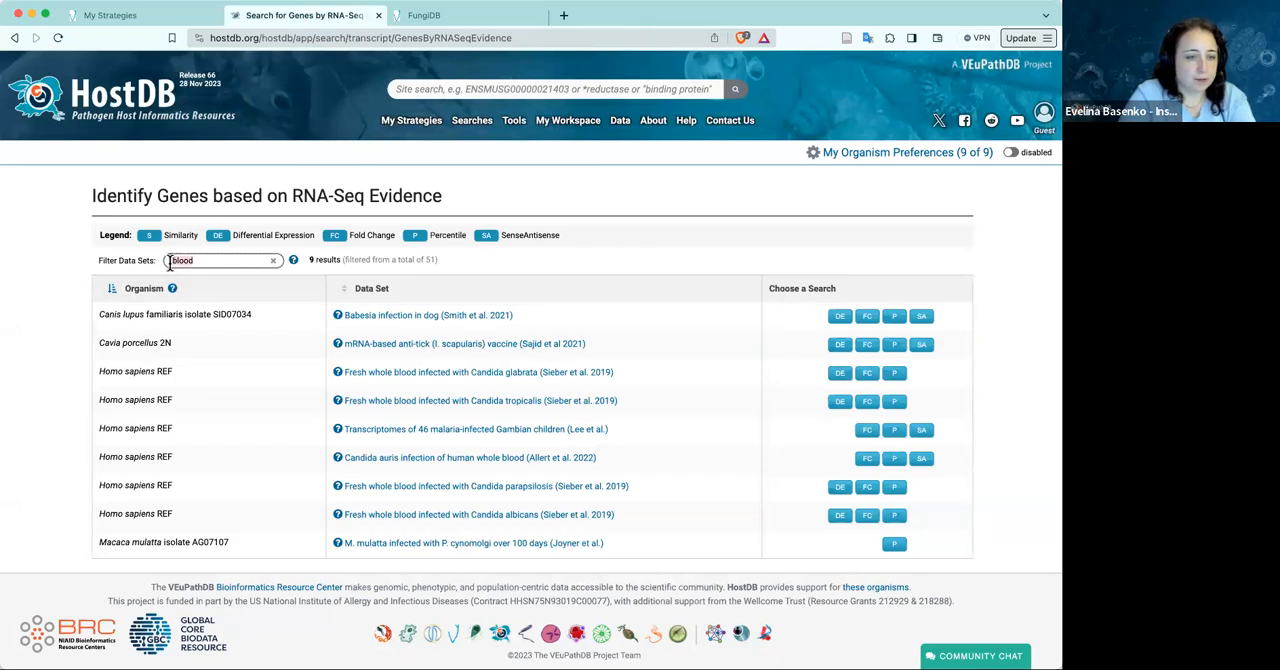